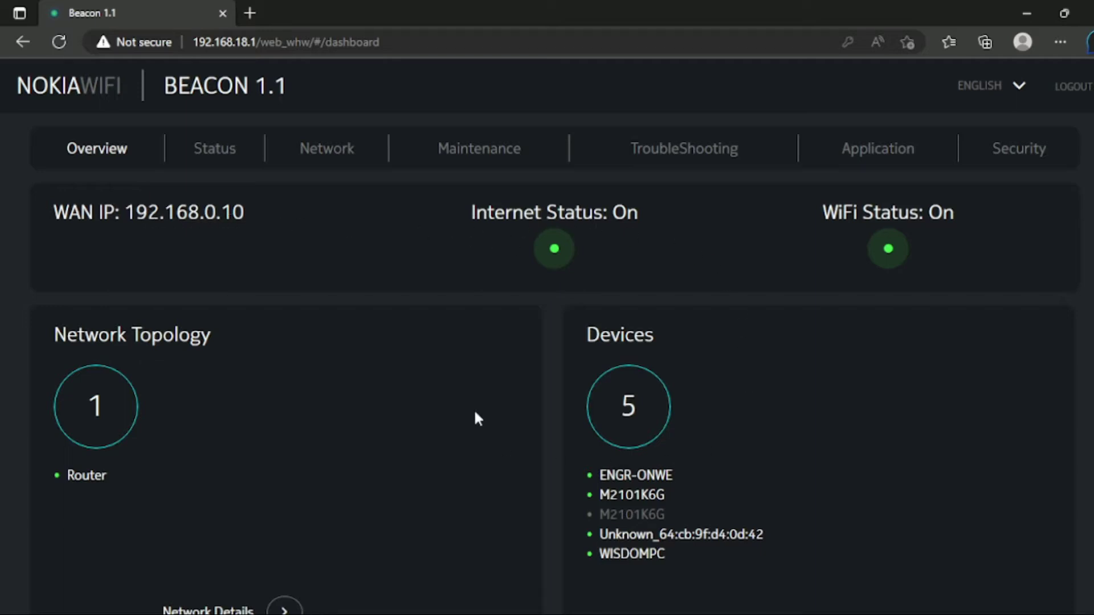
# Open the router's 2.4GHz wireless settings after viewing the overview and LAN pages
pyautogui.scroll(-2, 236, 387)
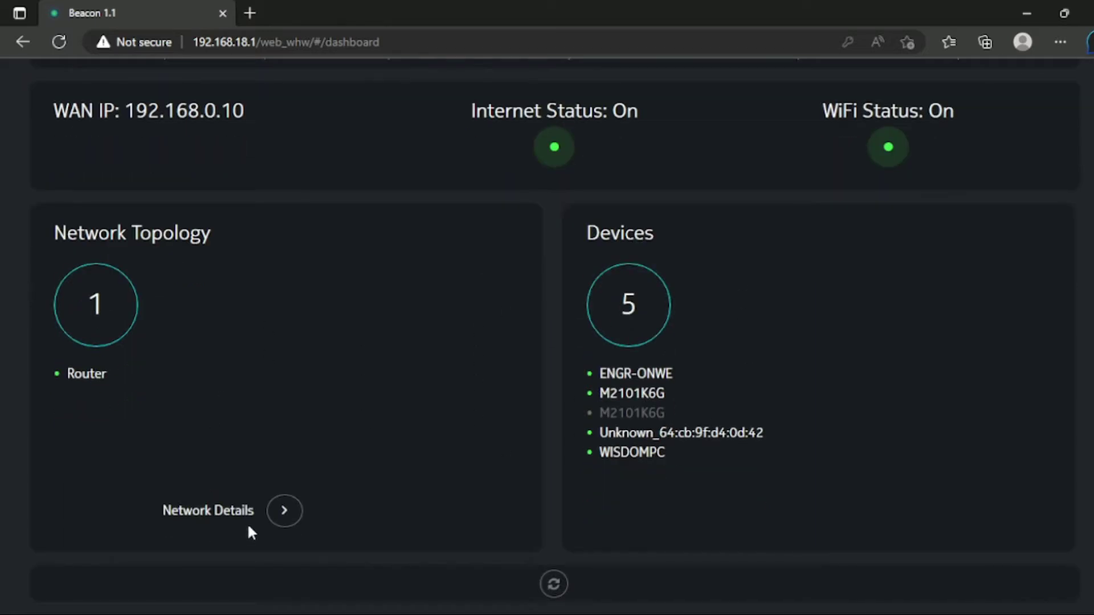
pyautogui.scroll(2, 247, 522)
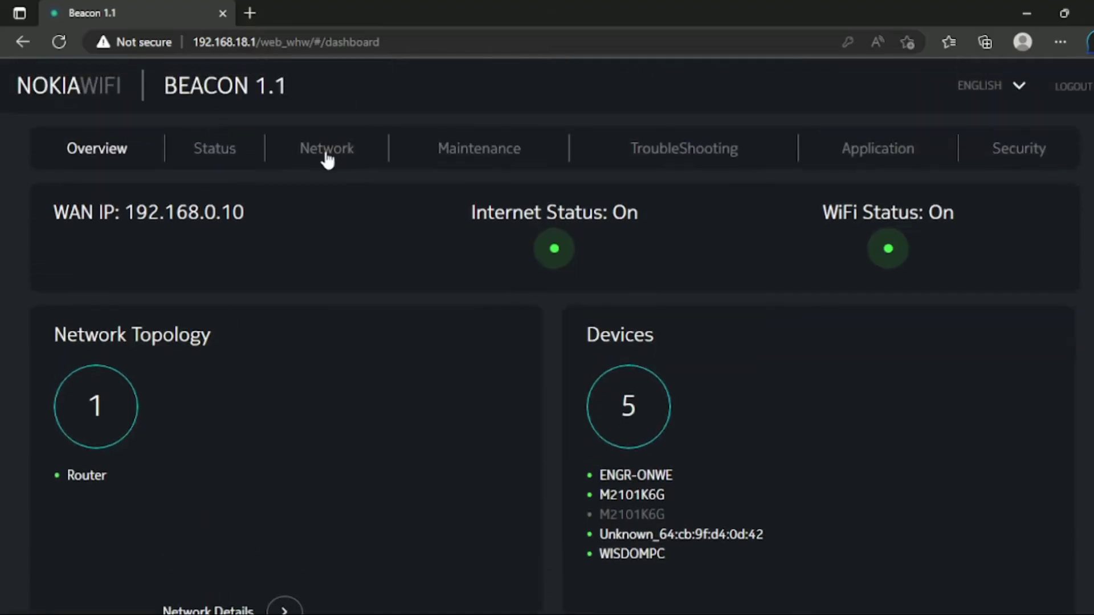
pyautogui.click(328, 160)
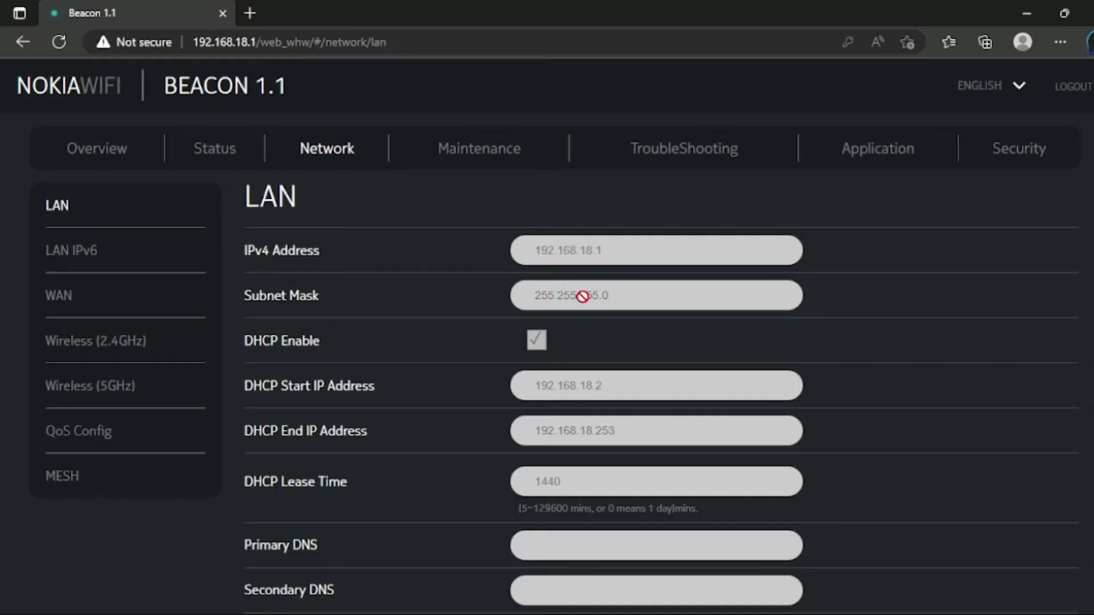
pyautogui.scroll(-3, 568, 389)
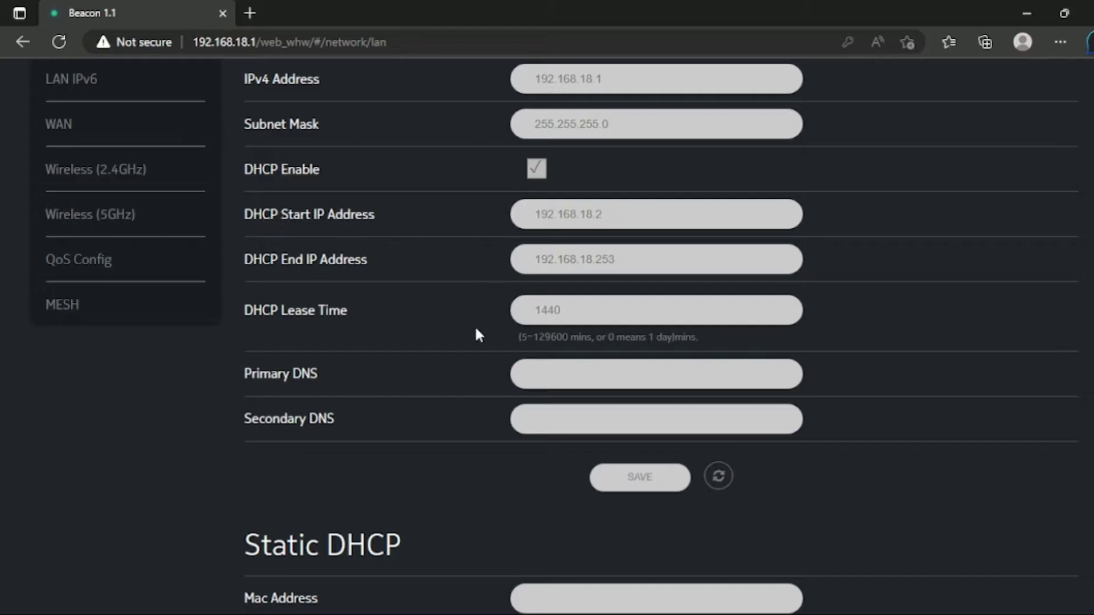
pyautogui.scroll(3, 475, 333)
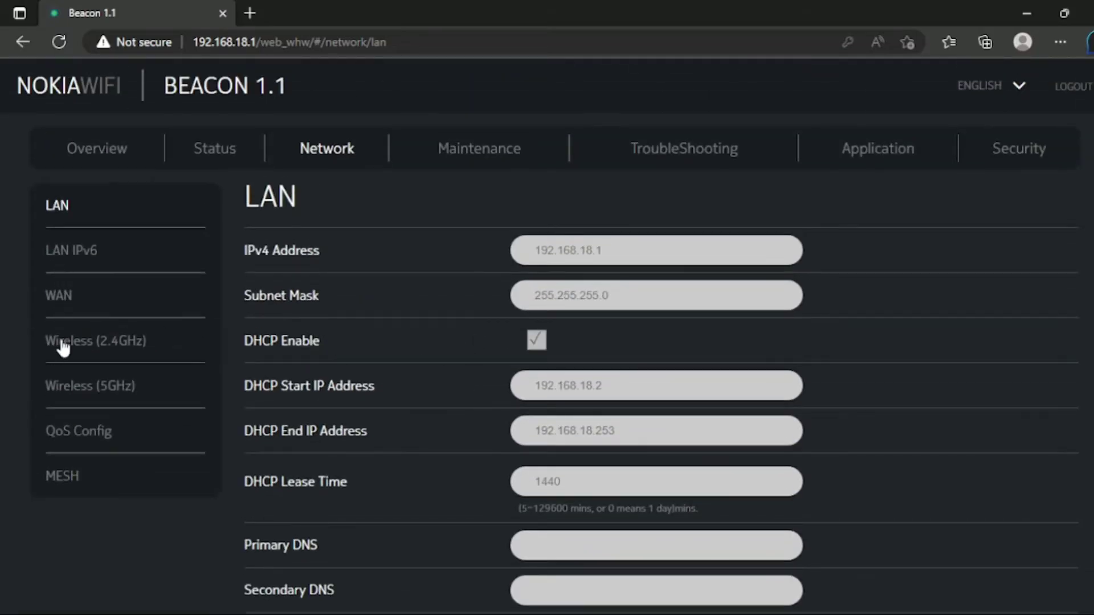
pyautogui.click(103, 345)
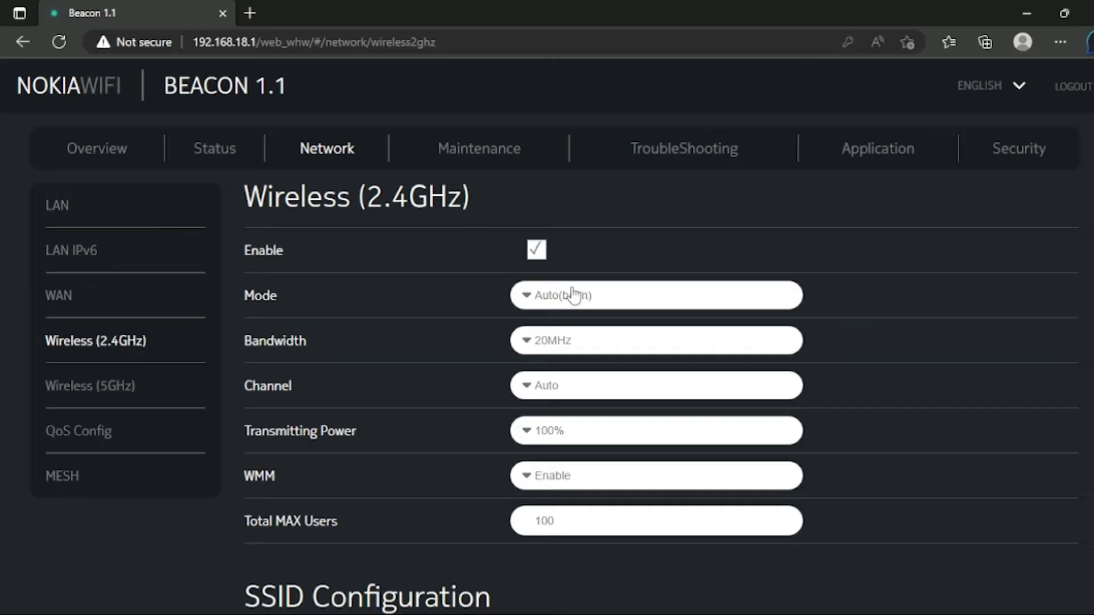
# Check the 2.4GHz bandwidth and channel options, choosing 20MHz bandwidth and leaving the channel on Auto
pyautogui.click(550, 345)
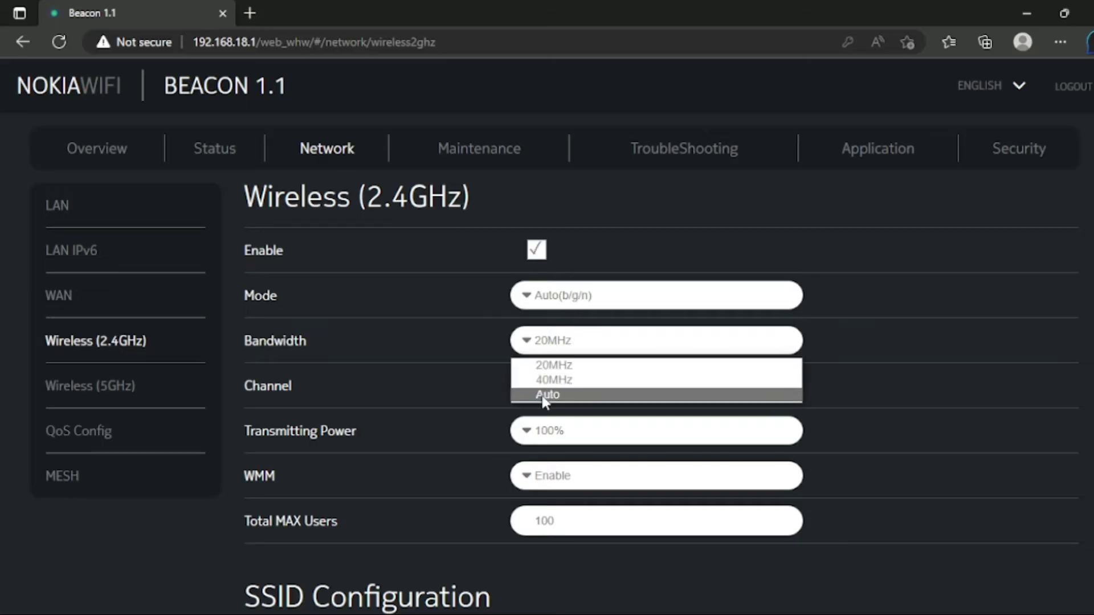
pyautogui.click(540, 366)
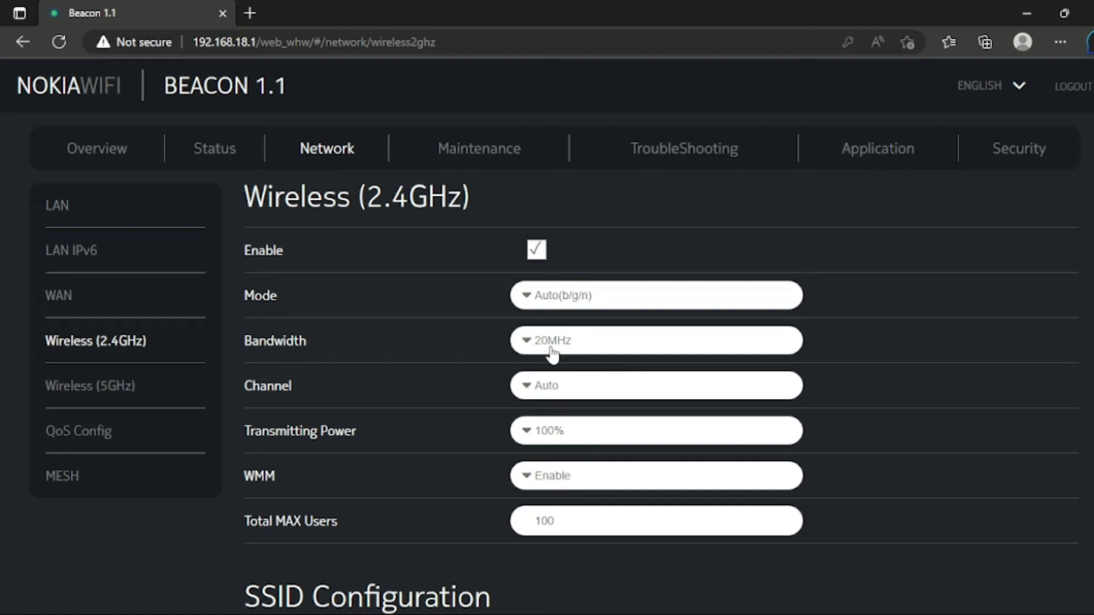
pyautogui.click(539, 391)
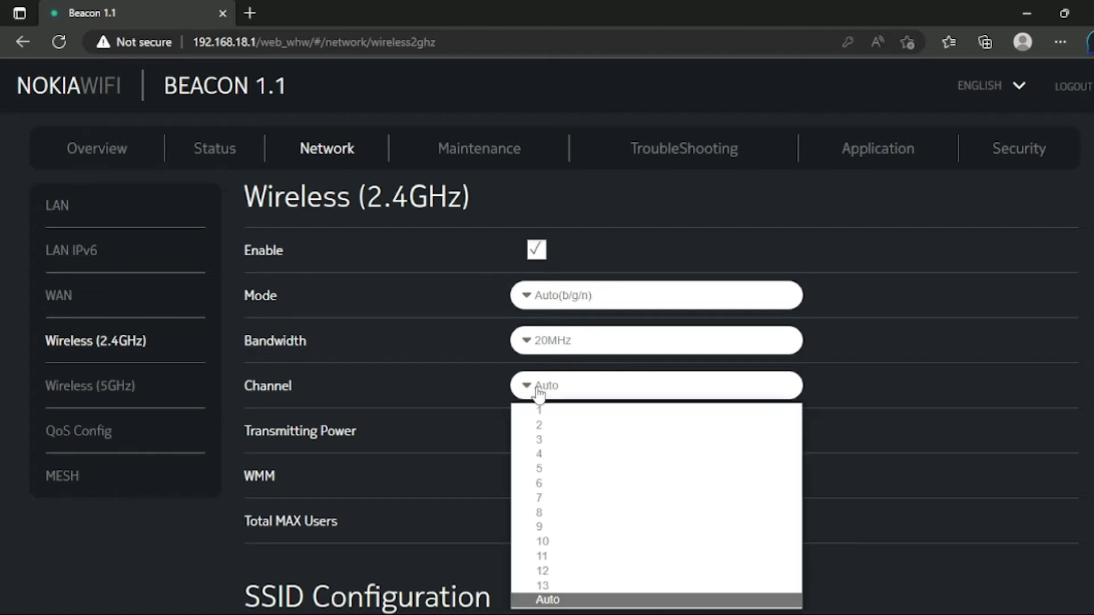
pyautogui.click(539, 392)
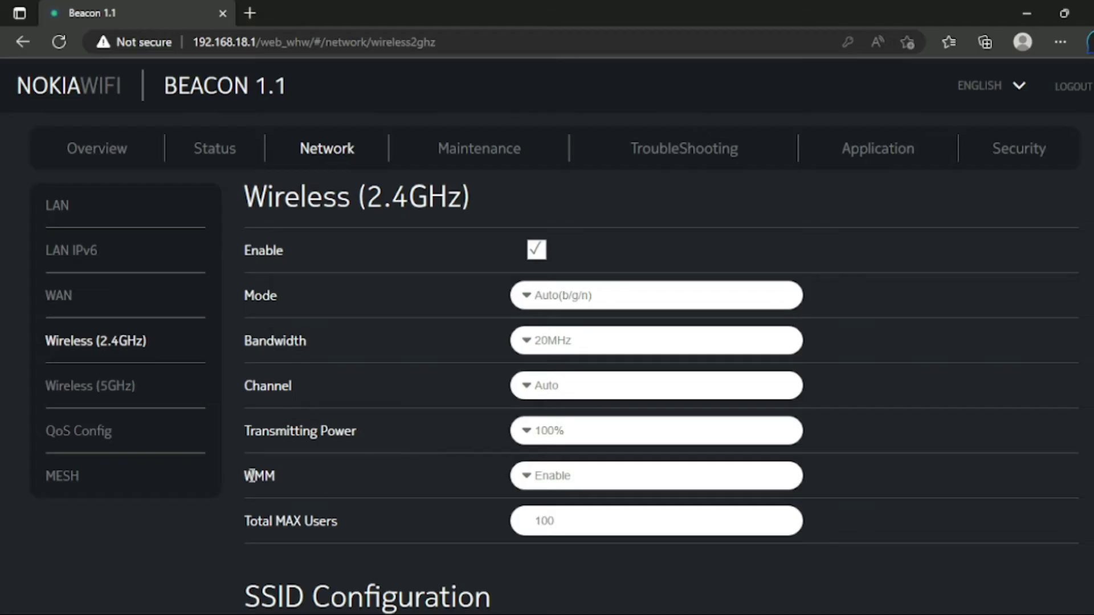
# Select SSID2 as the network to configure in the SSID Configuration section
pyautogui.scroll(-4, 439, 499)
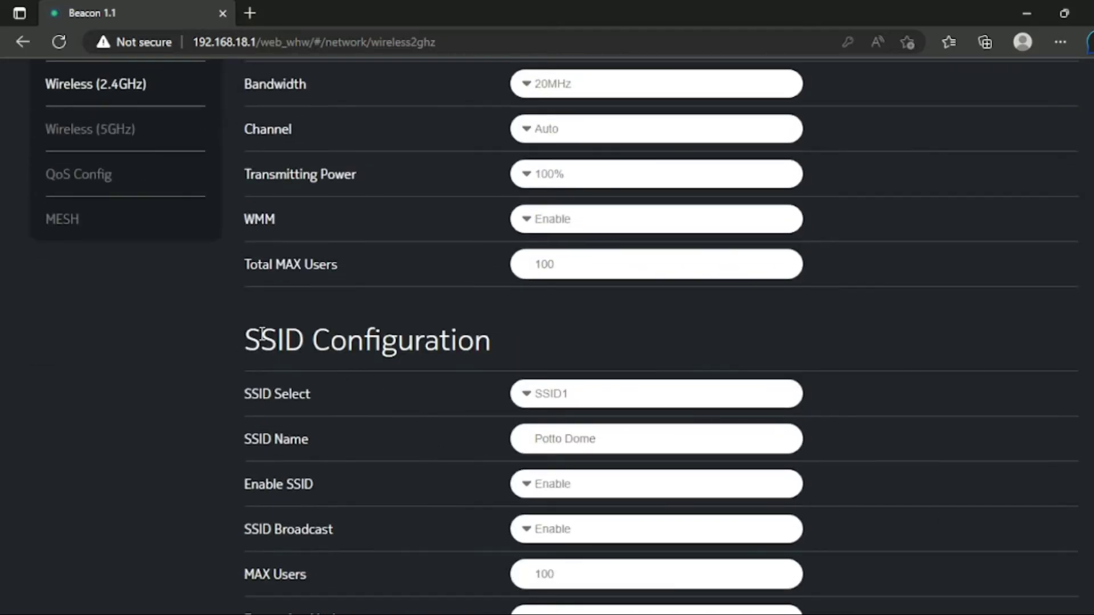
pyautogui.click(528, 396)
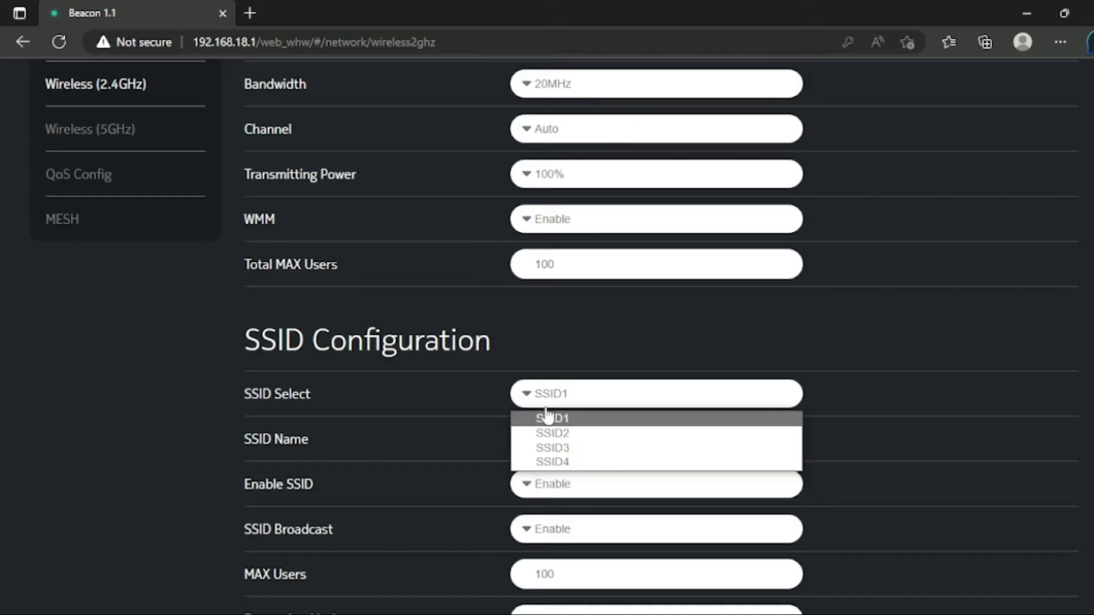
pyautogui.click(543, 422)
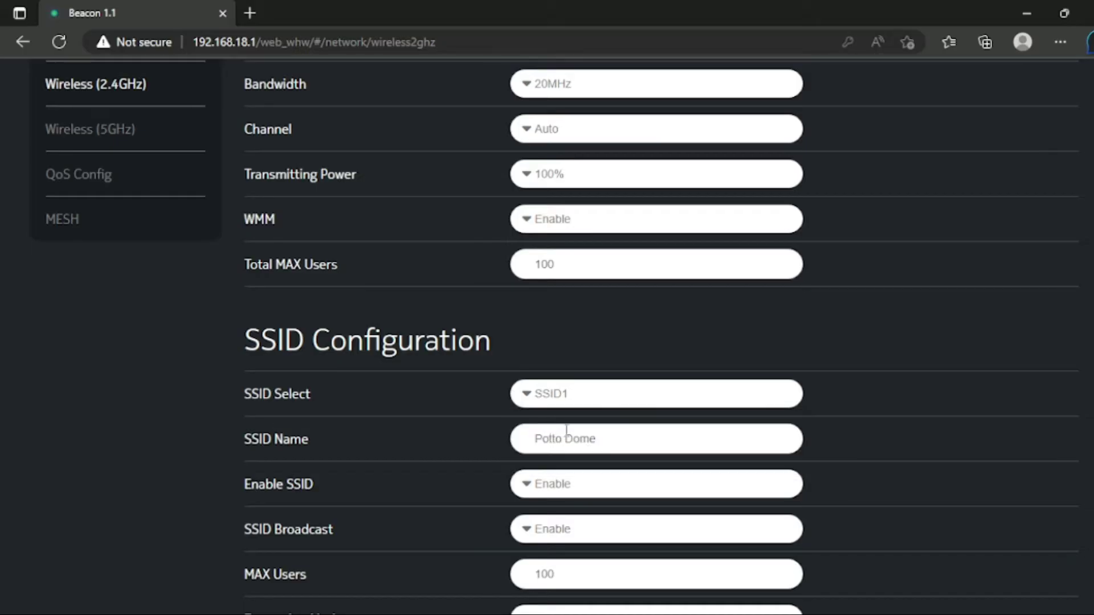
pyautogui.click(525, 397)
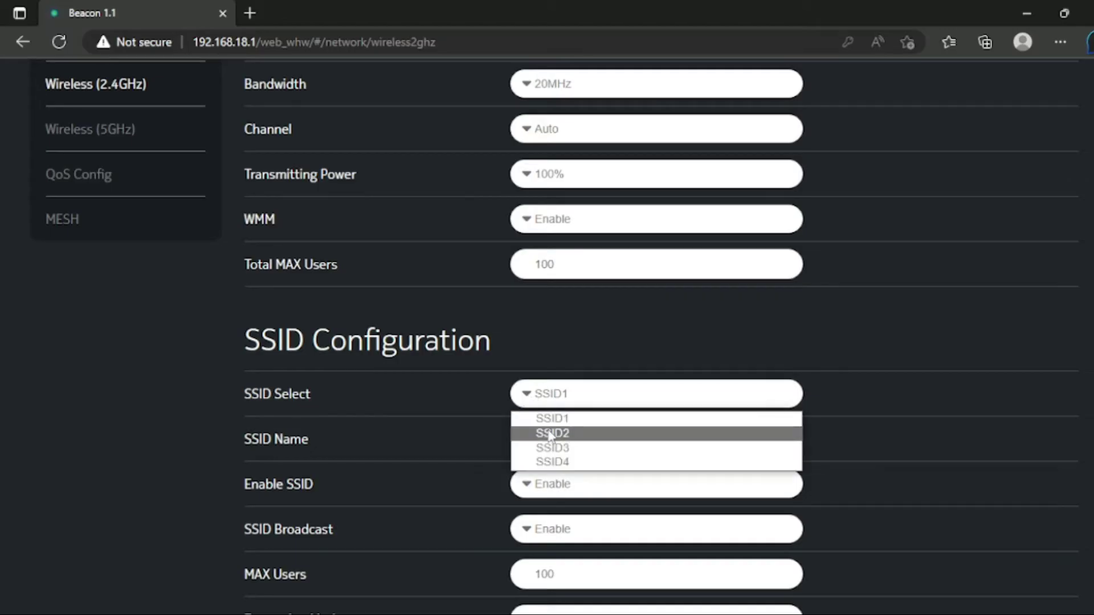
pyautogui.click(552, 433)
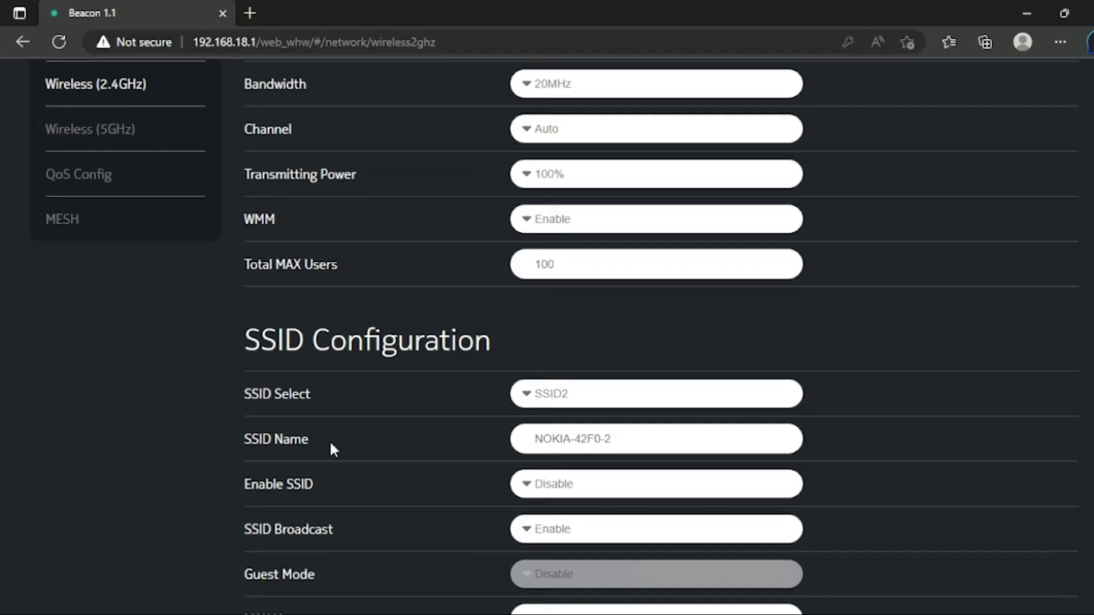
# Rename SSID2 as "My Network Test" and enable the SSID
pyautogui.moveTo(635, 439); pyautogui.dragTo(501, 442)
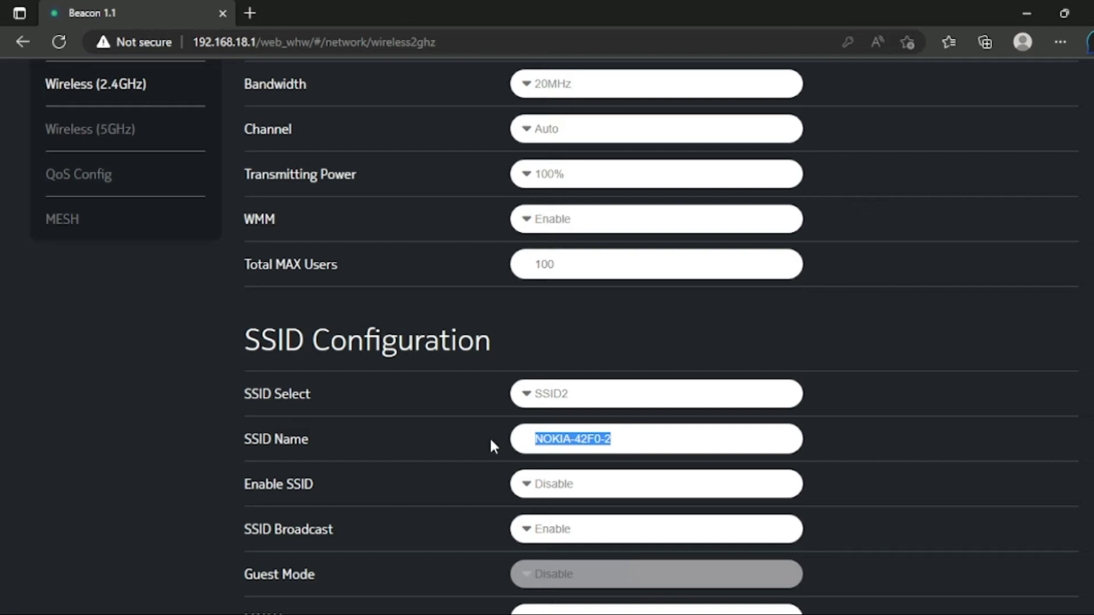
pyautogui.write('My ')
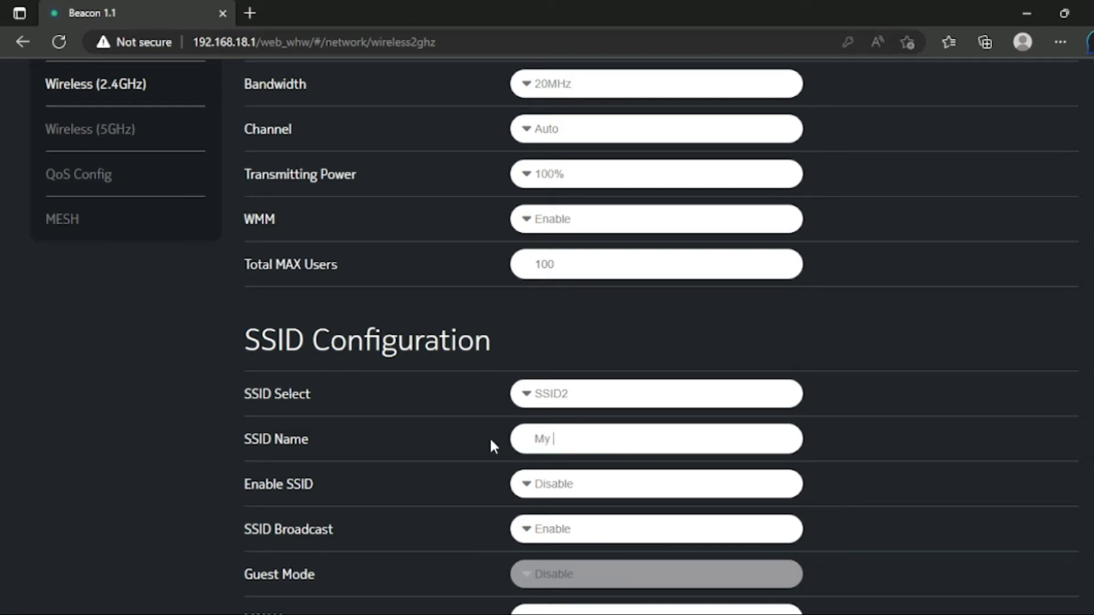
pyautogui.write('Network Tw')
pyautogui.press('BackSpace')
pyautogui.write('est')
pyautogui.click(527, 484)
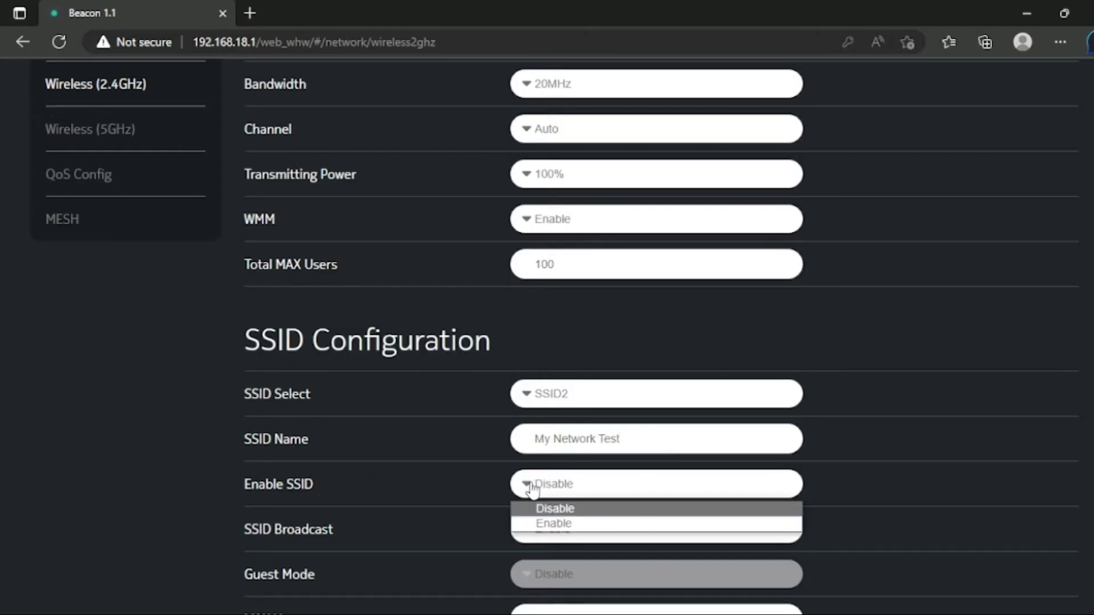
pyautogui.click(527, 523)
# Set the maximum number of users for SSID2 to 2
pyautogui.scroll(-2, 548, 427)
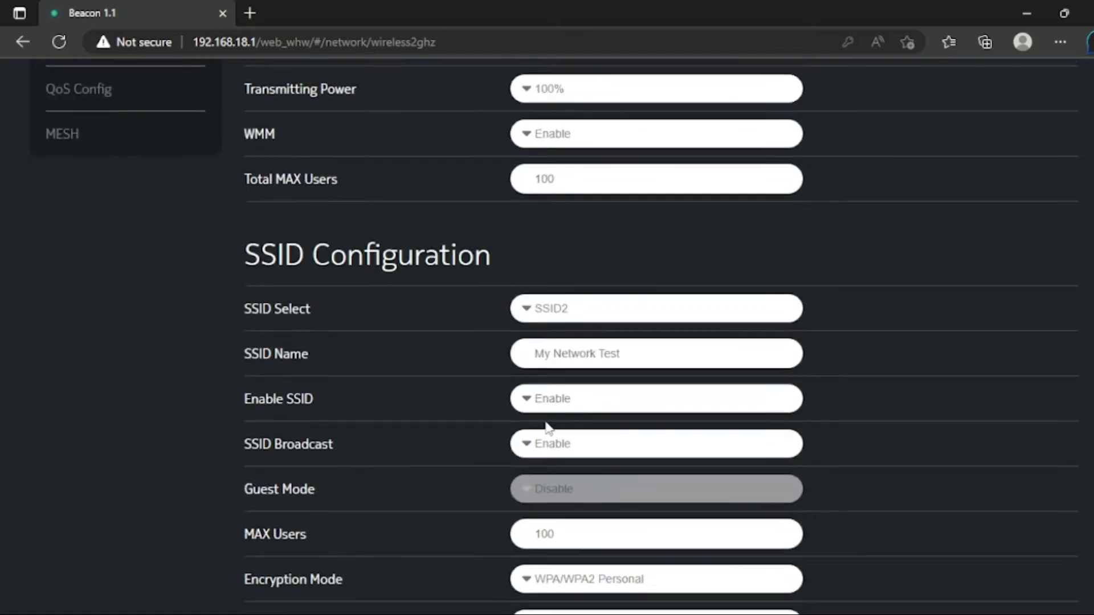
pyautogui.scroll(-2, 546, 428)
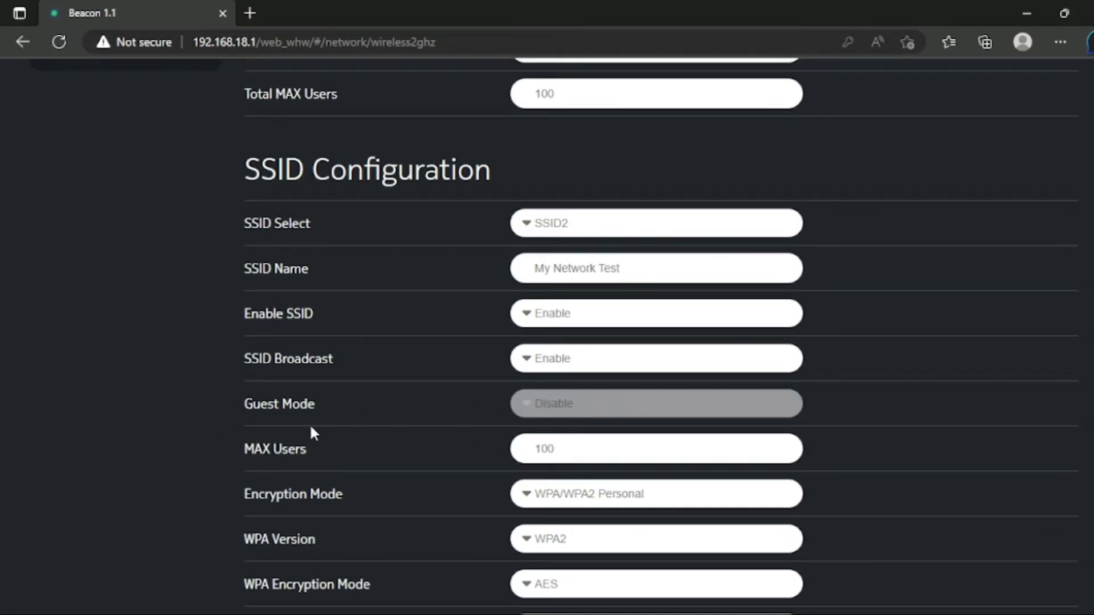
pyautogui.click(562, 450)
pyautogui.press('BackSpace')
pyautogui.press('BackSpace')
pyautogui.write('2')
# Use WPA/WPA2 Personal encryption mode for SSID2, with WPA version WPA2 and AES as the WPA encryption mode
pyautogui.click(619, 502)
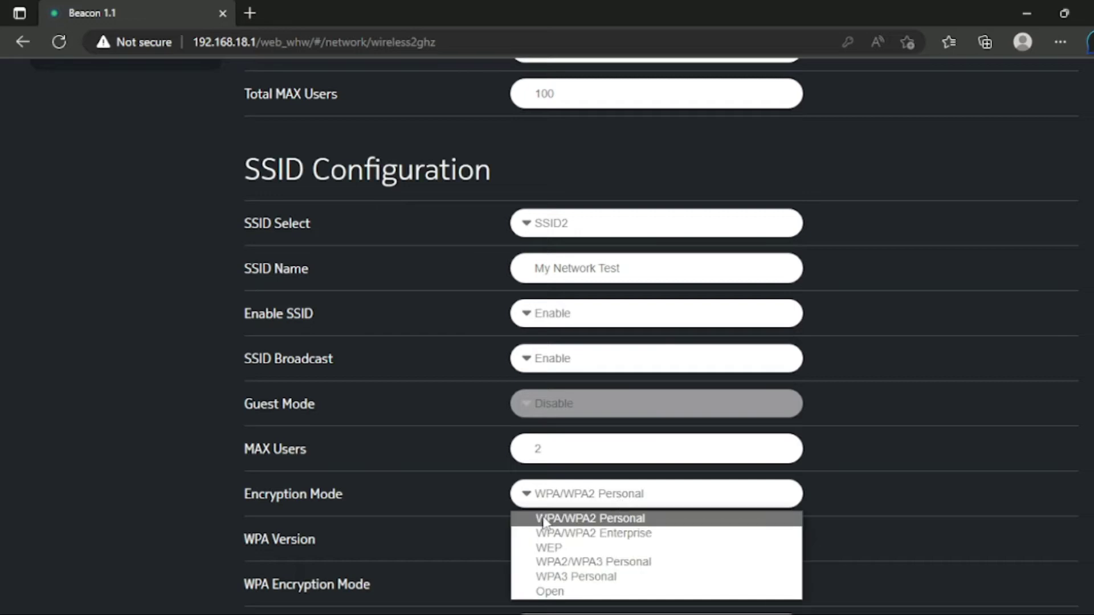
pyautogui.click(561, 517)
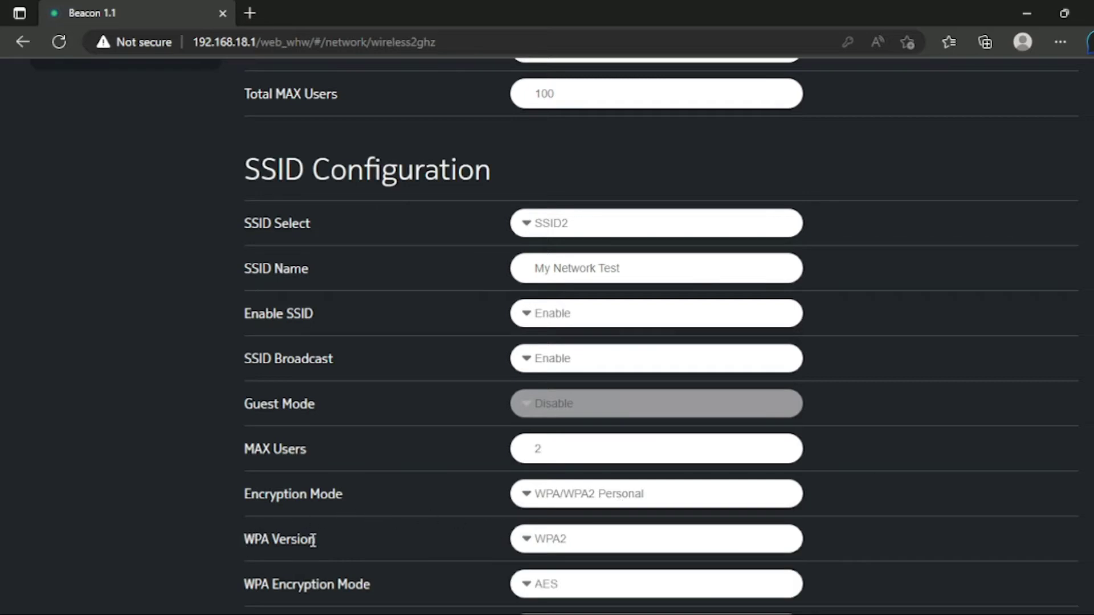
pyautogui.click(560, 544)
pyautogui.click(560, 545)
pyautogui.click(560, 544)
pyautogui.click(561, 545)
pyautogui.scroll(-1, 549, 550)
pyautogui.click(532, 504)
pyautogui.click(534, 522)
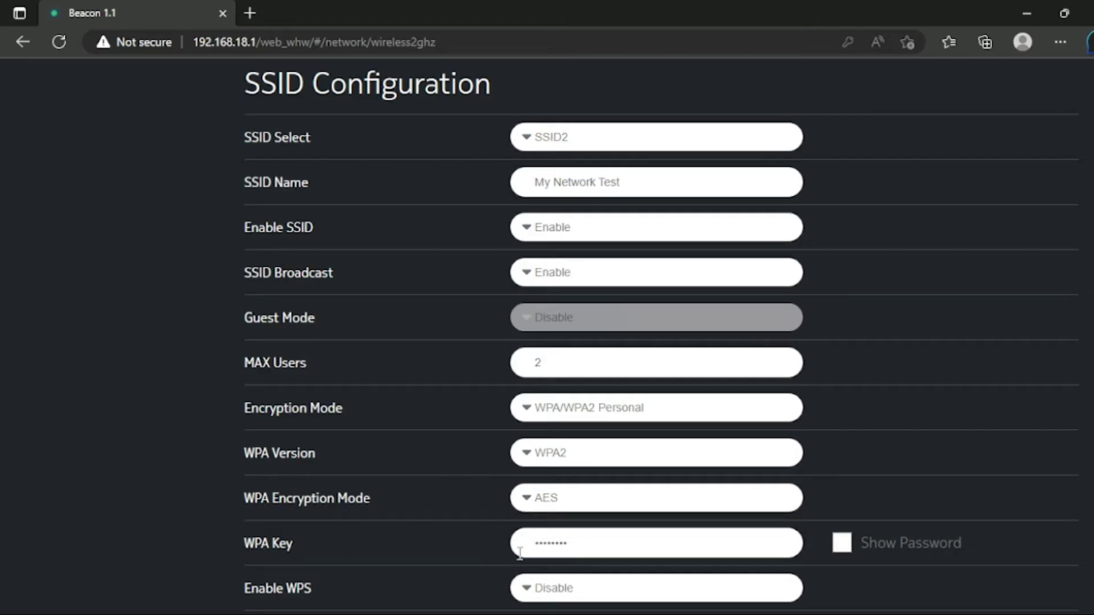
# Replace the WPA key of SSID2 with a new network password
pyautogui.click(605, 547)
pyautogui.moveTo(605, 545); pyautogui.dragTo(524, 548)
pyautogui.write('•••')
pyautogui.press('BackSpace')
pyautogui.press('BackSpace')
pyautogui.press('BackSpace')
pyautogui.write('•••••••')
# Try to save SSID2 with WPS enabled in PBC mode
pyautogui.scroll(-1, 623, 532)
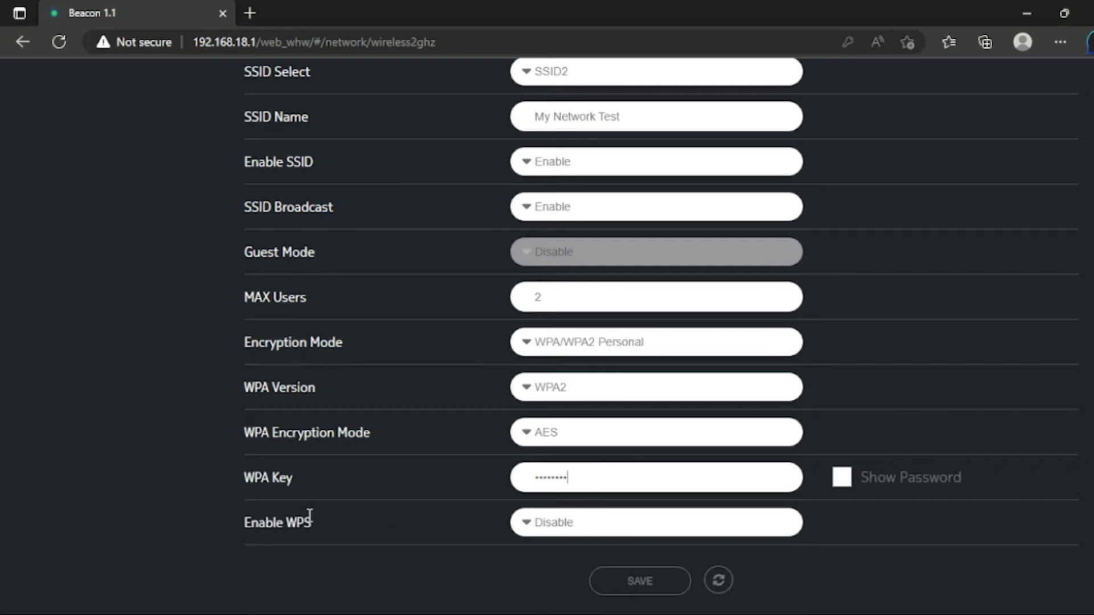
pyautogui.click(529, 527)
pyautogui.click(535, 562)
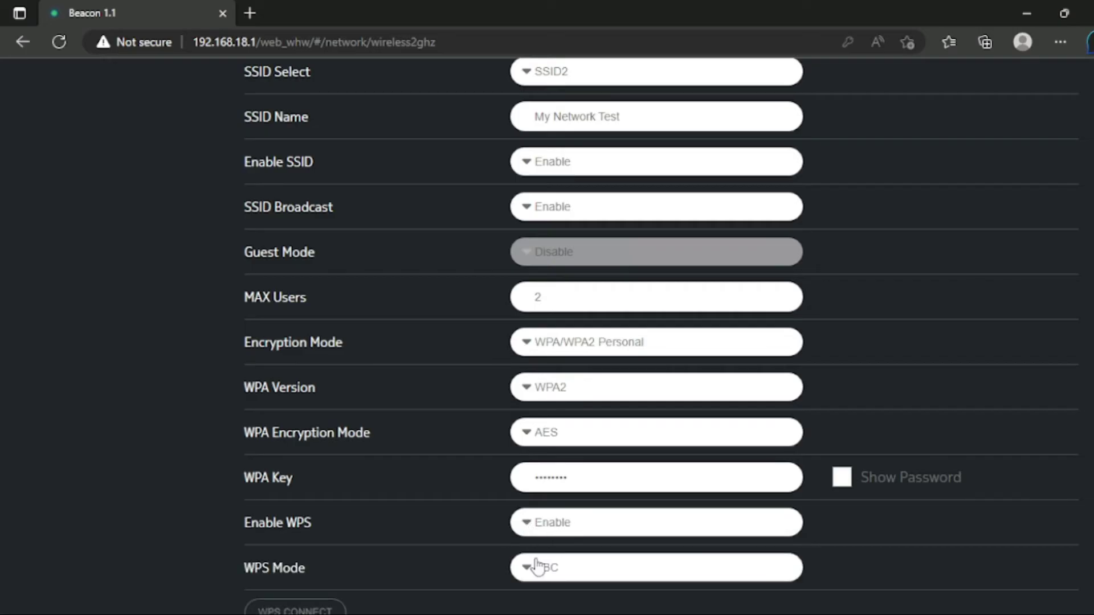
pyautogui.scroll(-2, 535, 566)
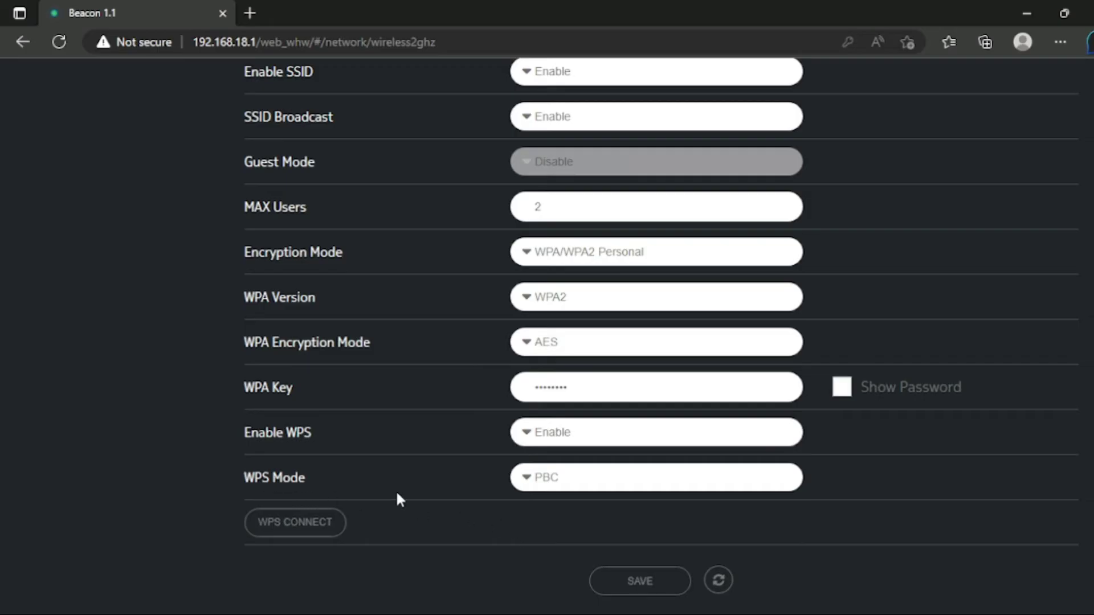
pyautogui.click(529, 480)
pyautogui.click(530, 481)
pyautogui.click(630, 580)
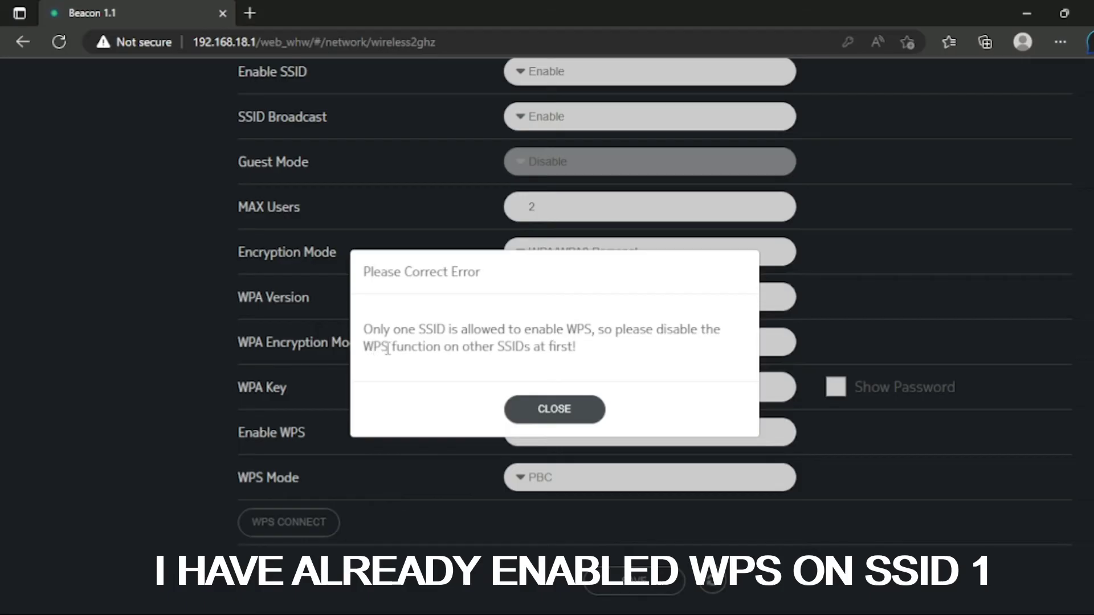
pyautogui.click(563, 411)
# Disable WPS for SSID2 and save the SSID configuration
pyautogui.scroll(10, 567, 391)
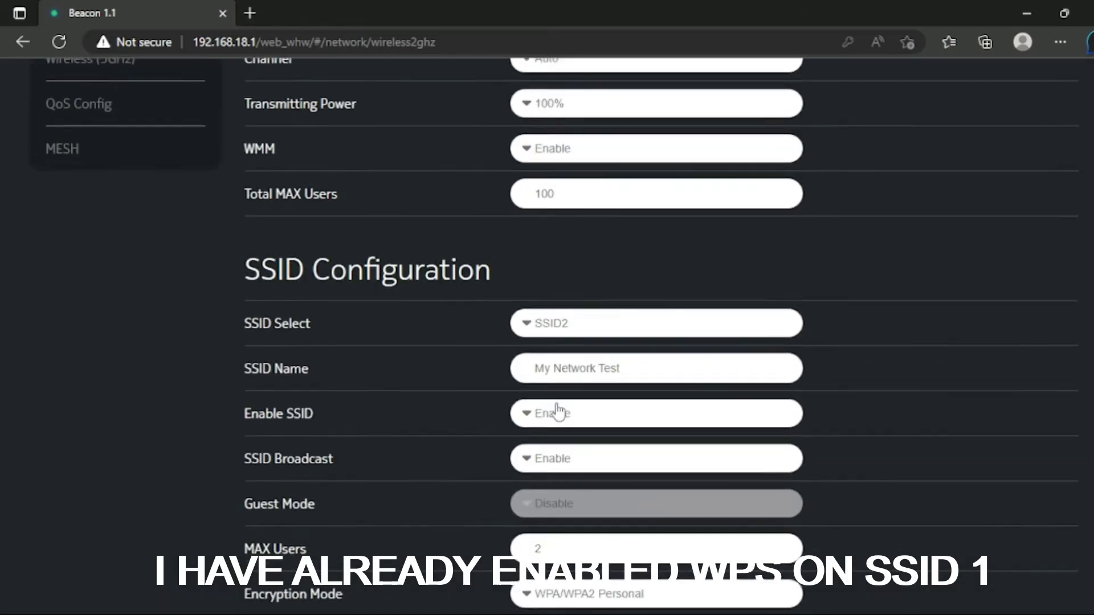
pyautogui.scroll(-5, 557, 420)
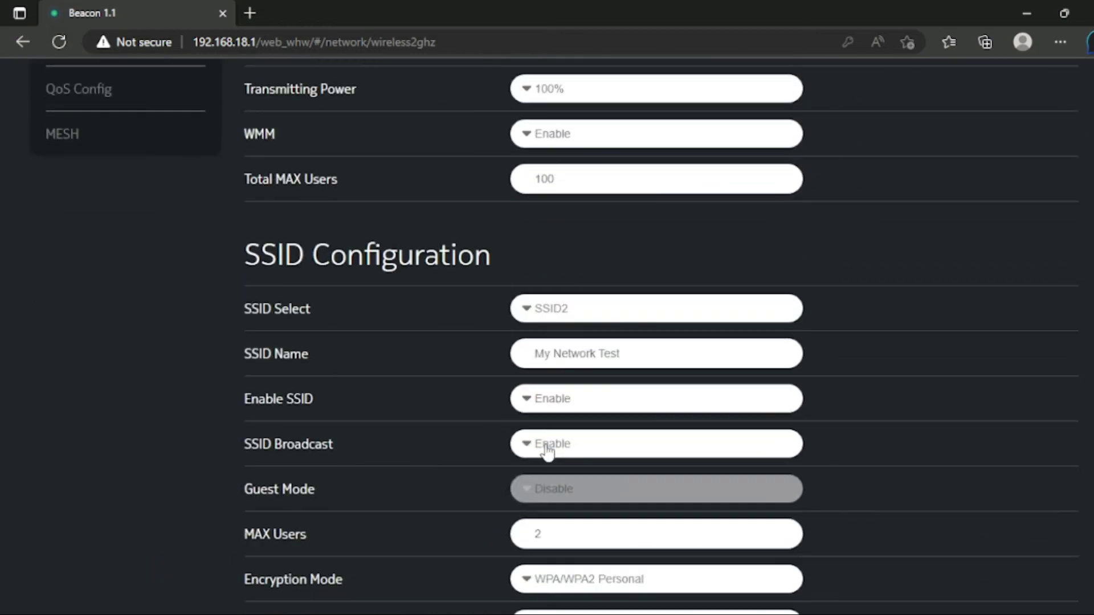
pyautogui.click(564, 308)
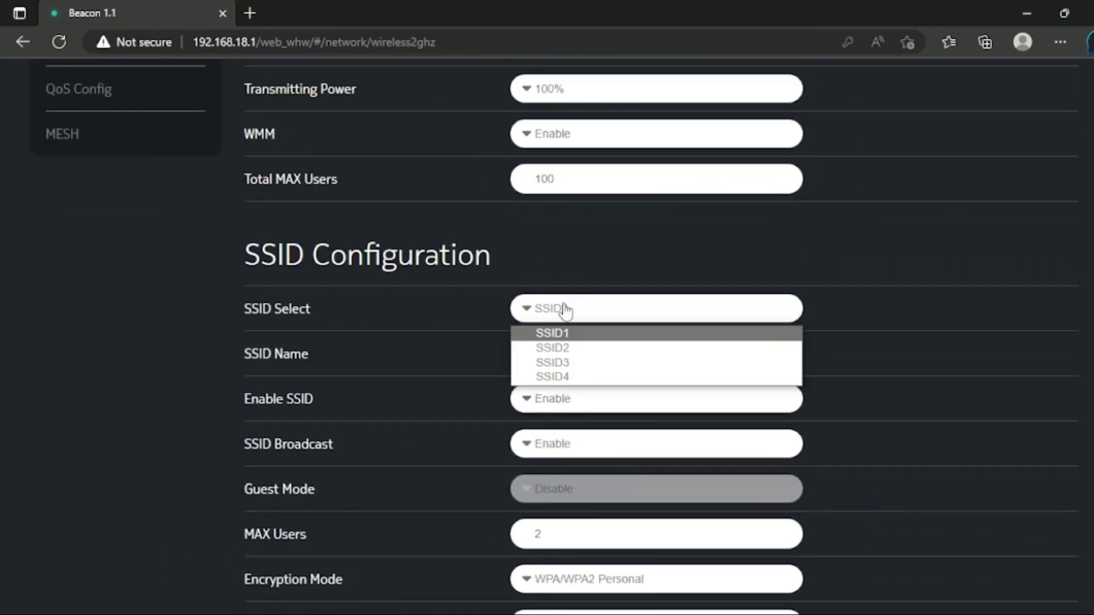
pyautogui.click(567, 349)
pyautogui.scroll(-5, 504, 436)
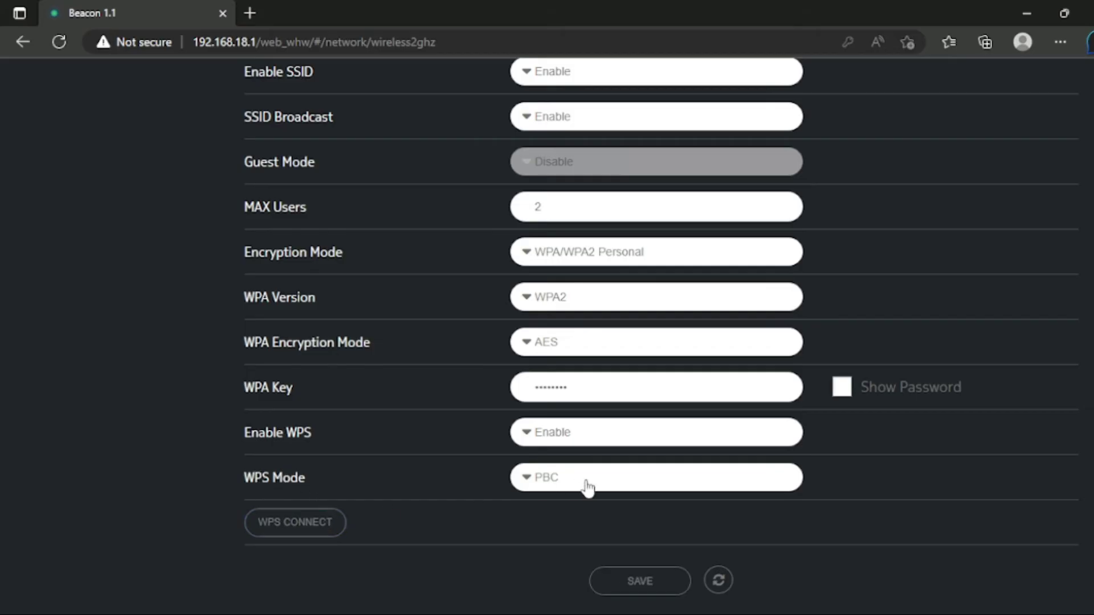
pyautogui.click(534, 434)
pyautogui.click(553, 457)
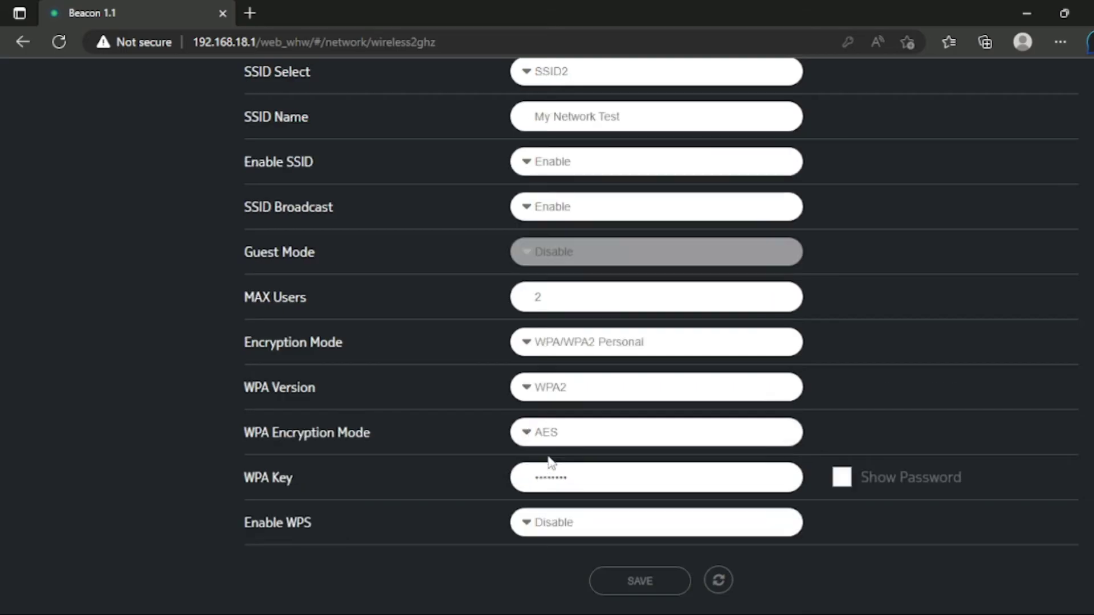
pyautogui.click(615, 587)
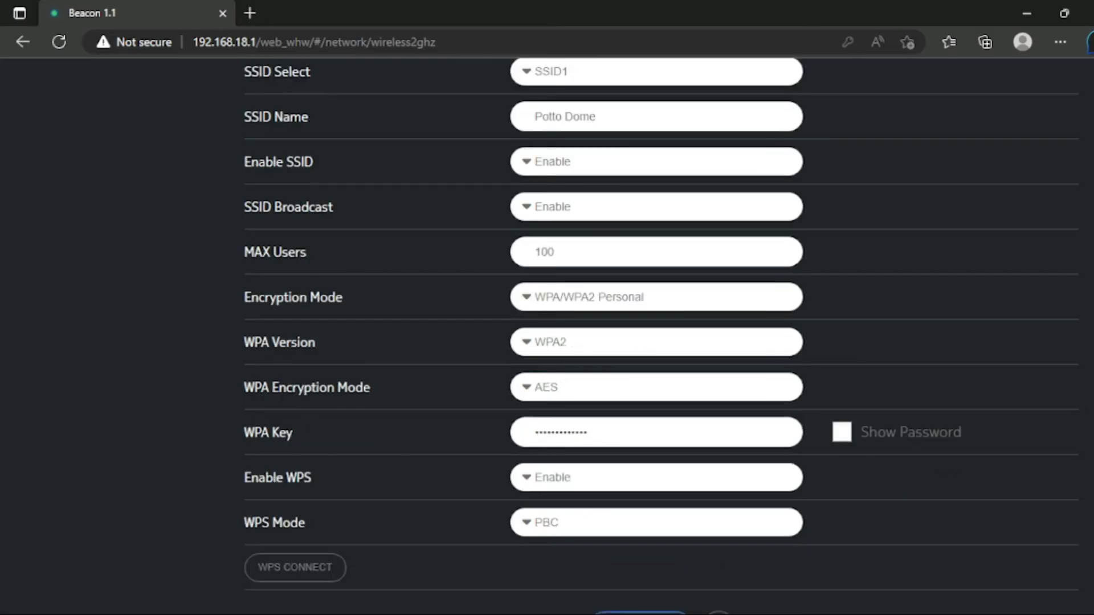
# Return to the router's LAN settings page
pyautogui.scroll(10, 532, 574)
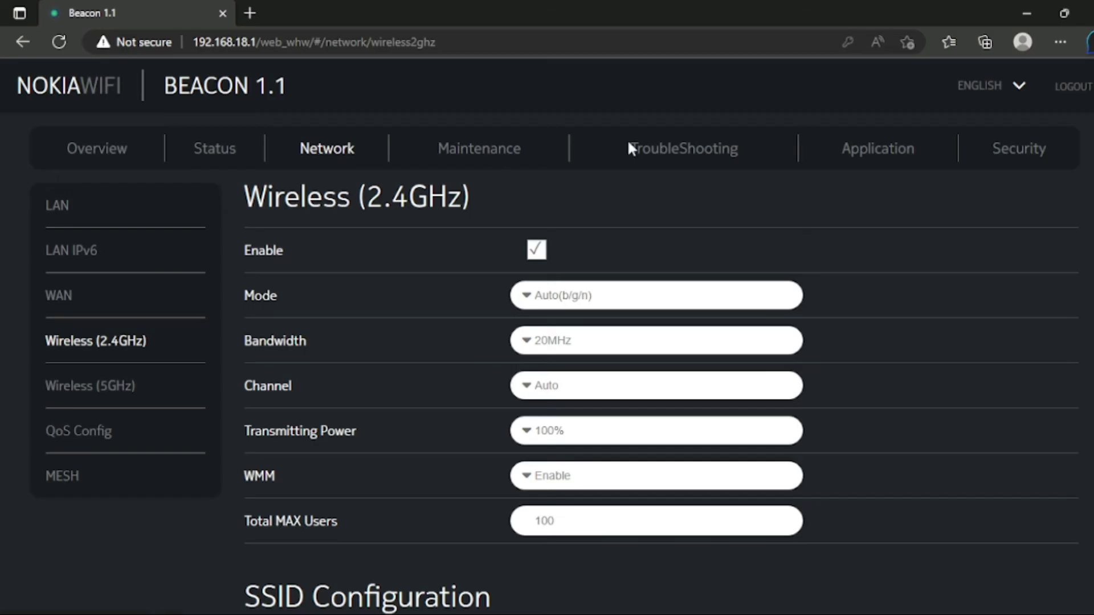
pyautogui.click(65, 215)
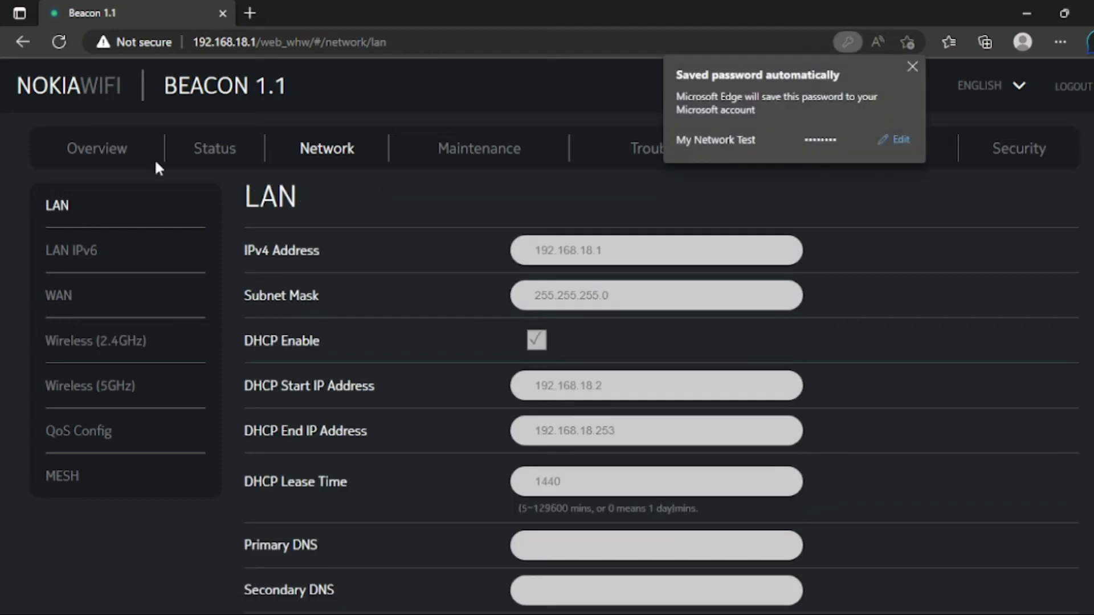
# Open the router's device information page
pyautogui.click(200, 149)
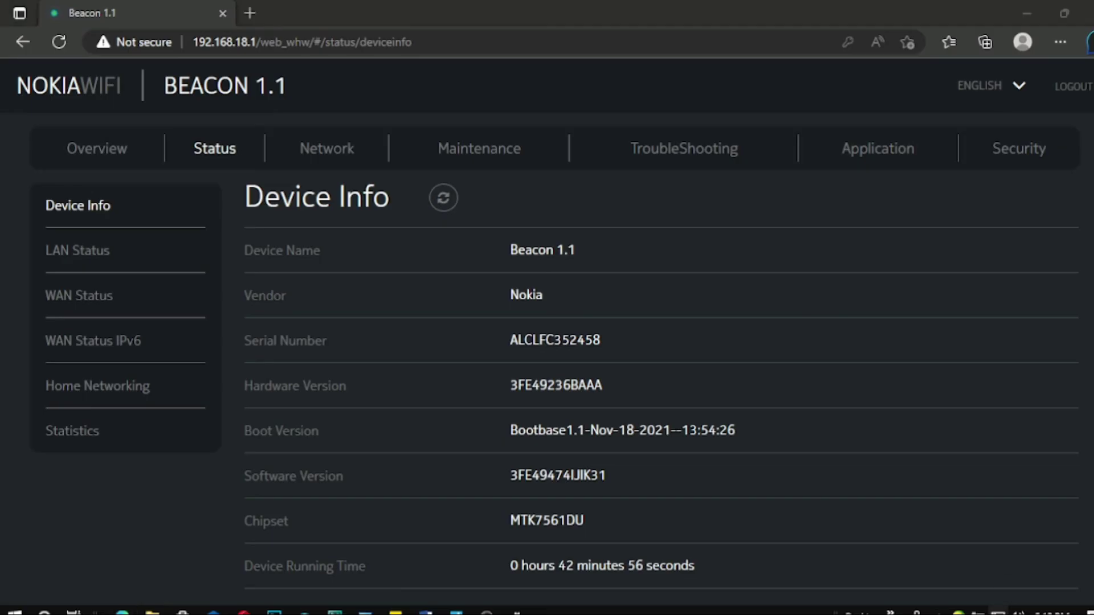
# Connect the PC to My Network Test with automatic connection off, entering the network security key and allowing the PC to be discoverable
pyautogui.click(998, 609)
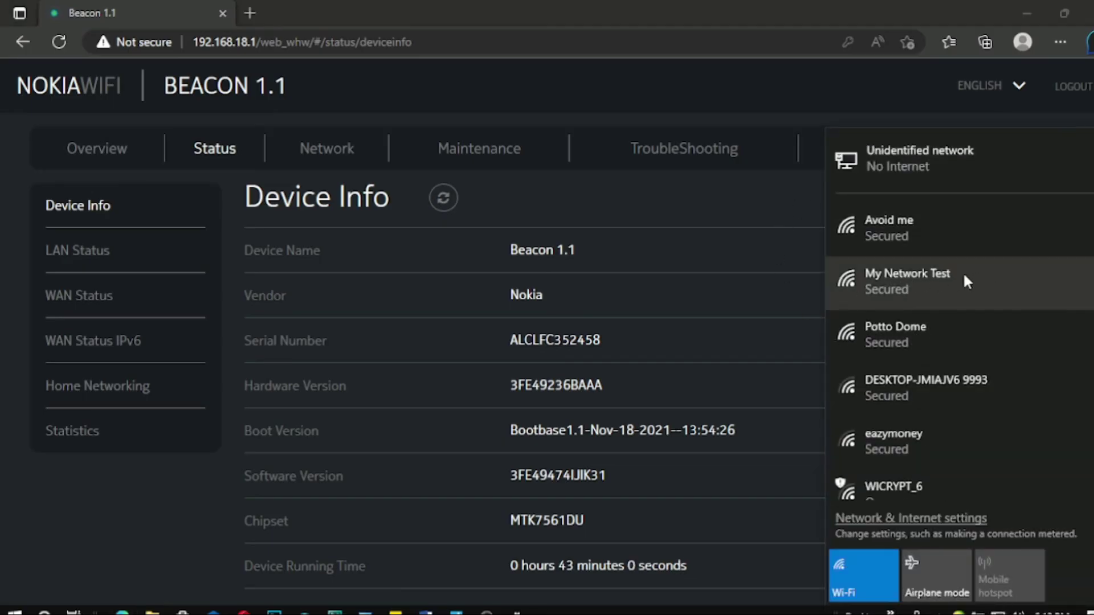
pyautogui.click(926, 288)
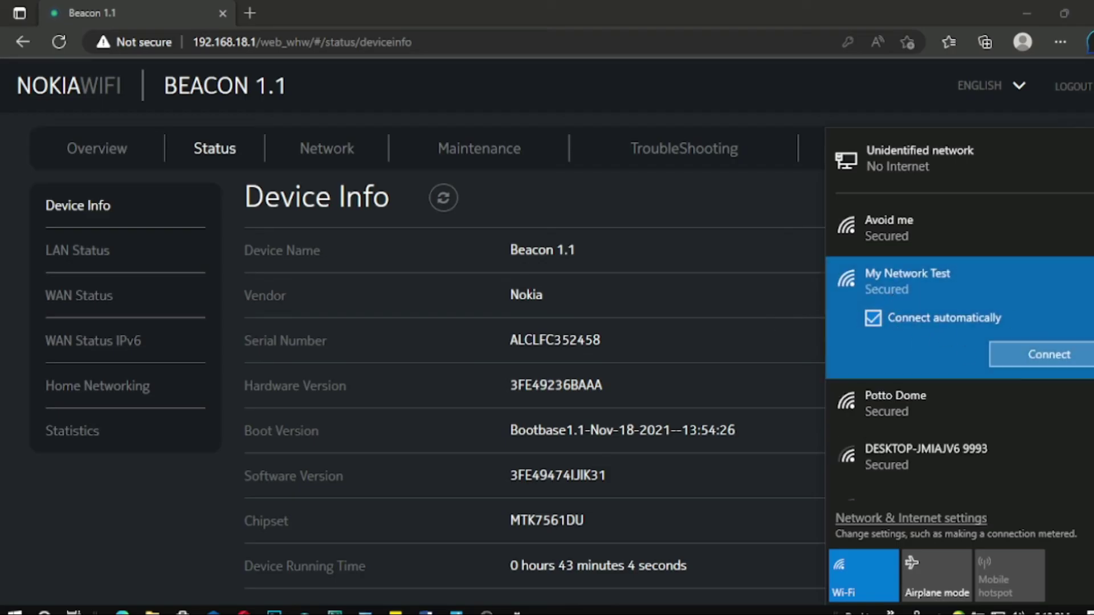
pyautogui.click(871, 316)
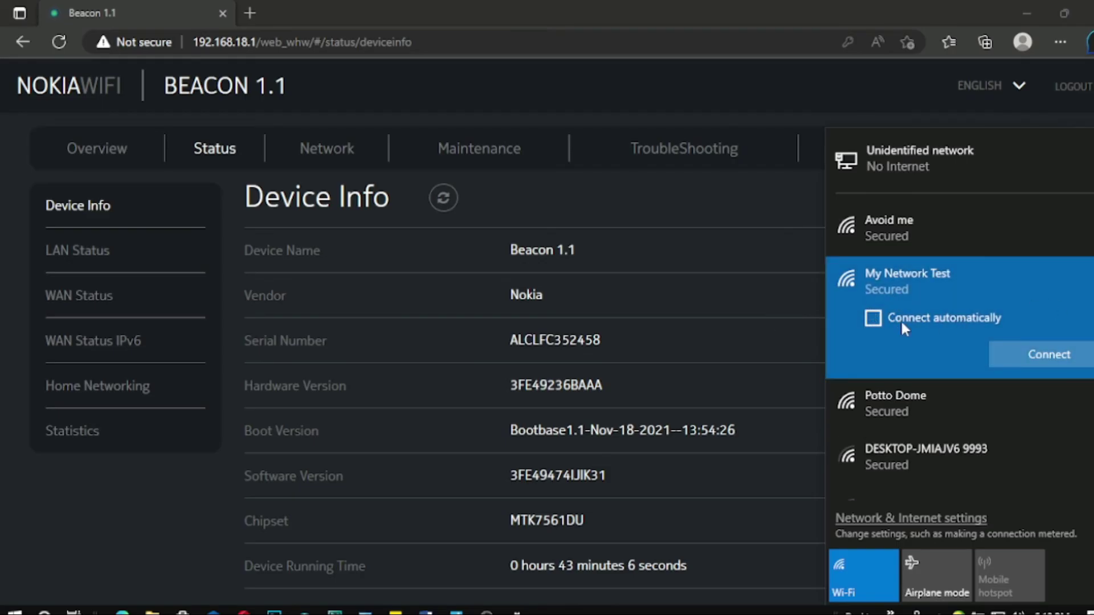
pyautogui.click(1065, 349)
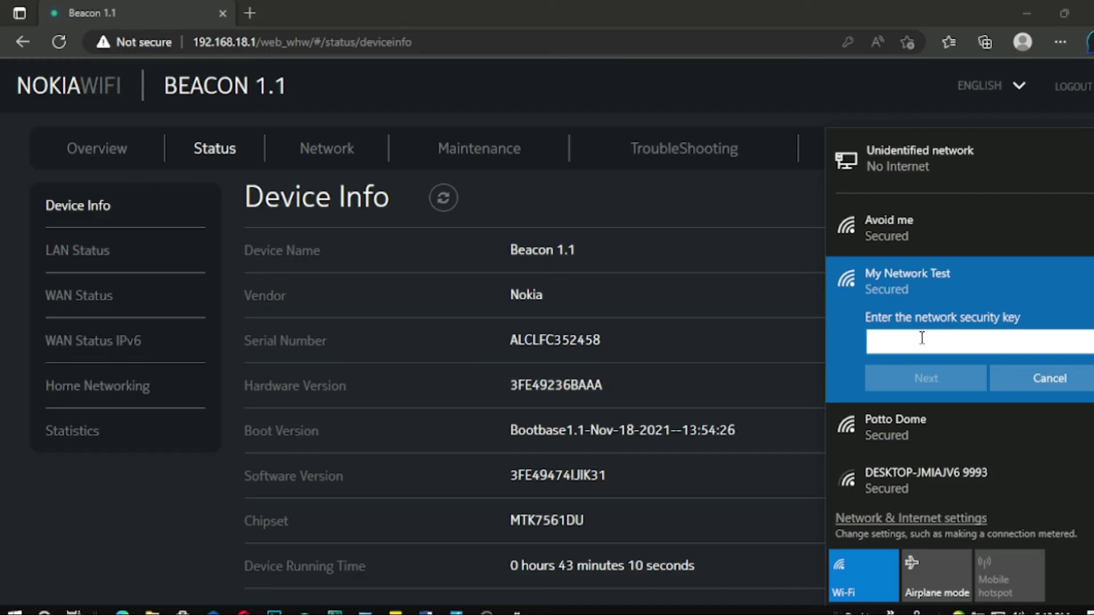
pyautogui.write('••••••••')
pyautogui.click(897, 379)
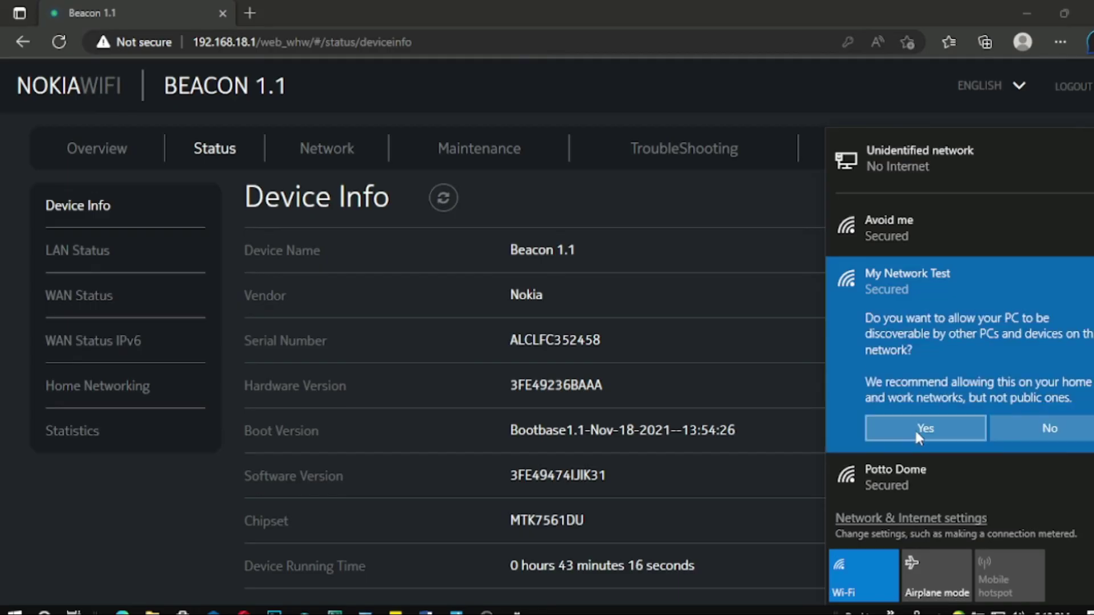
pyautogui.click(916, 429)
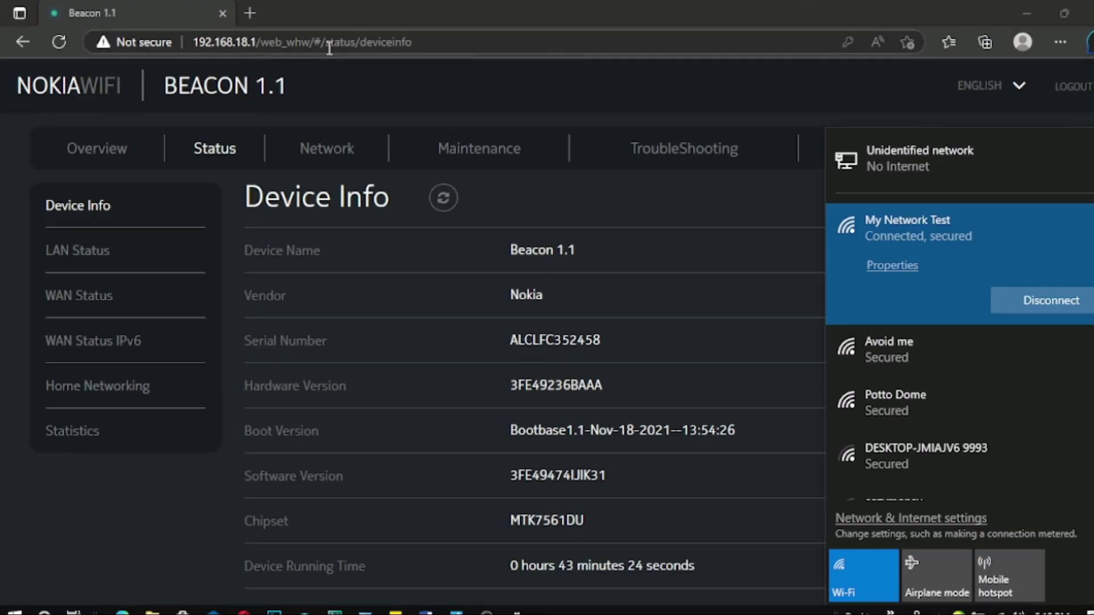
# Search the web for "hello" in a new browser tab to test the internet connection
pyautogui.click(251, 12)
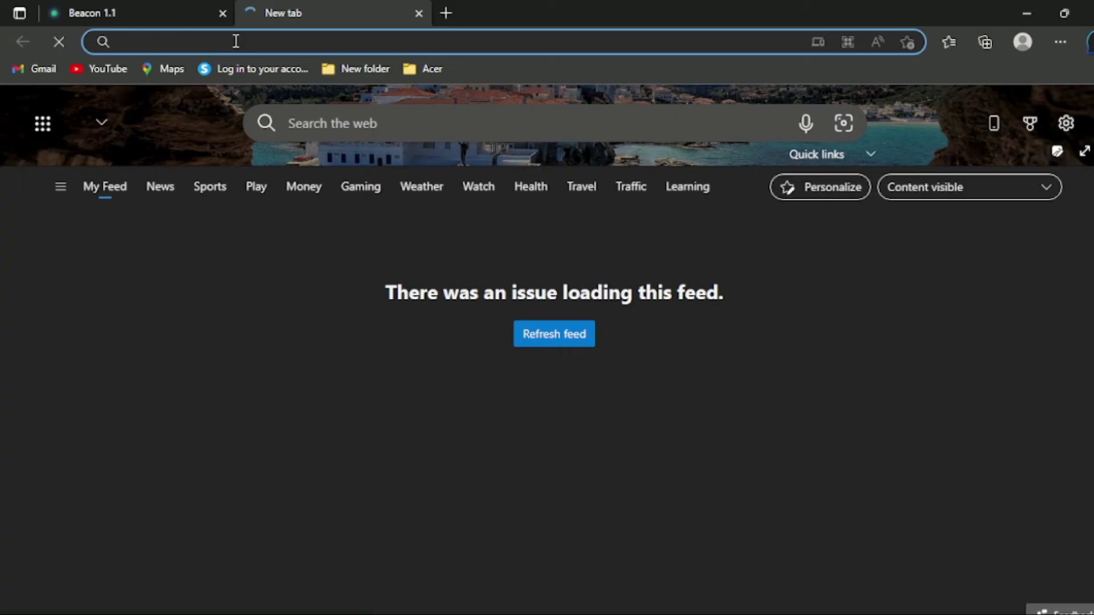
pyautogui.write('hello')
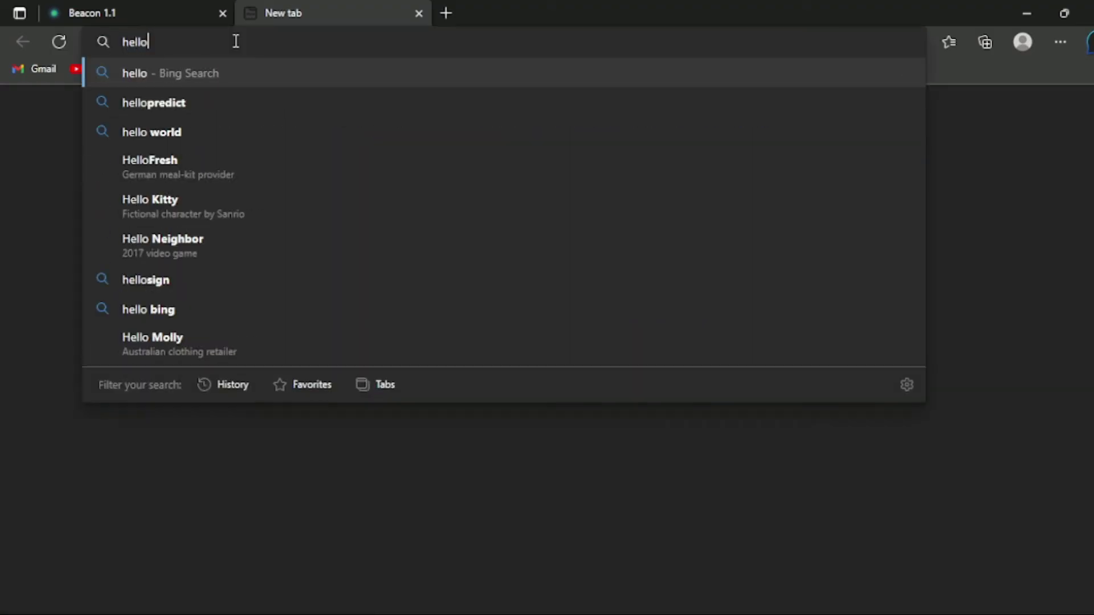
pyautogui.press('Return')
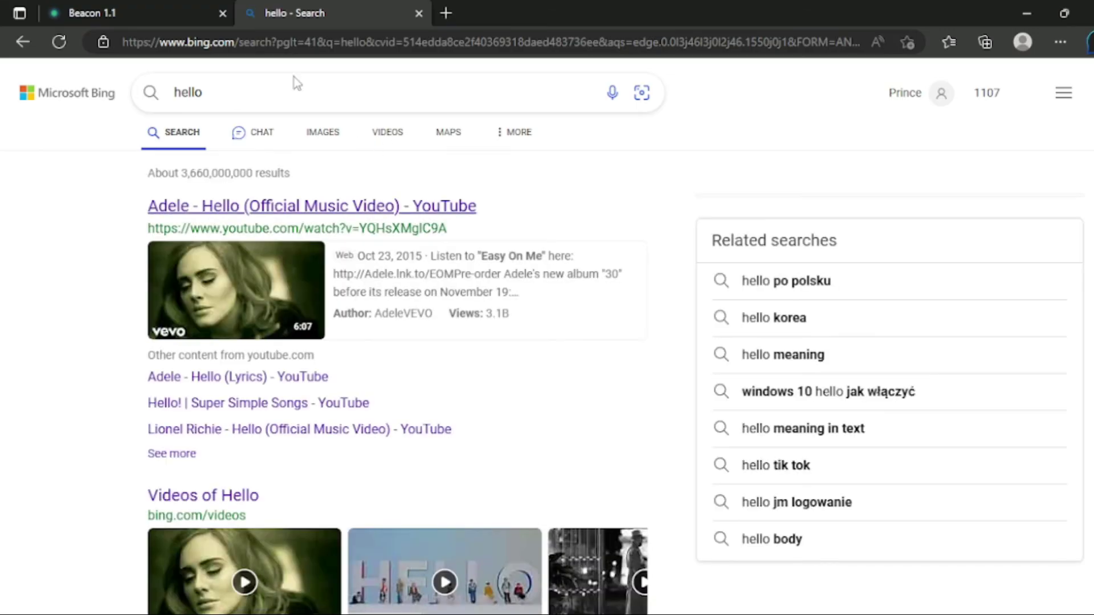
# Load fast.com in the search results tab to run an internet speed test
pyautogui.click(297, 44)
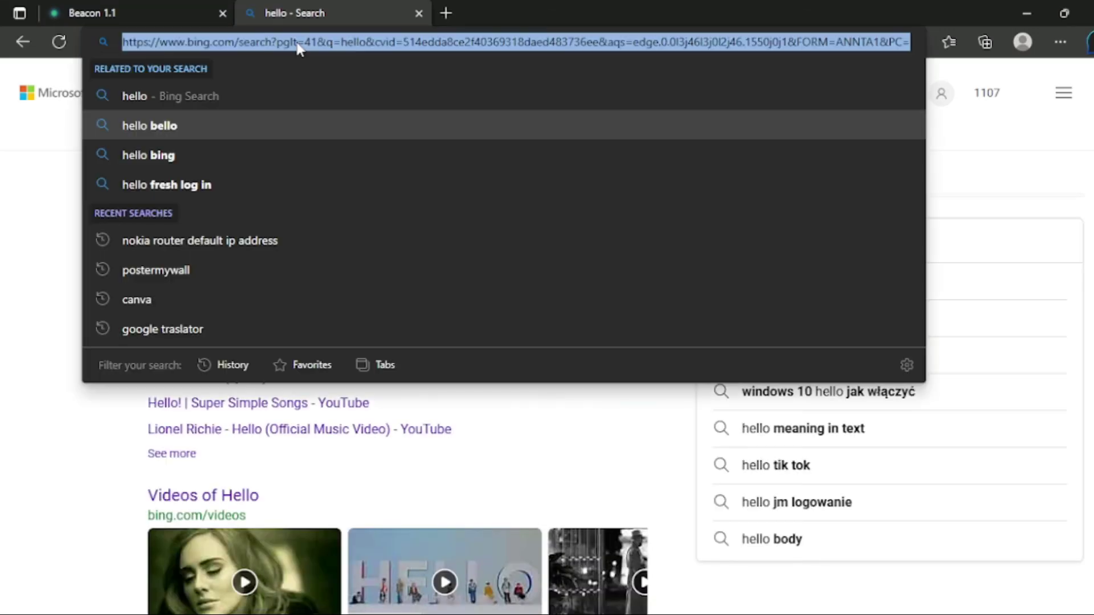
pyautogui.write('te')
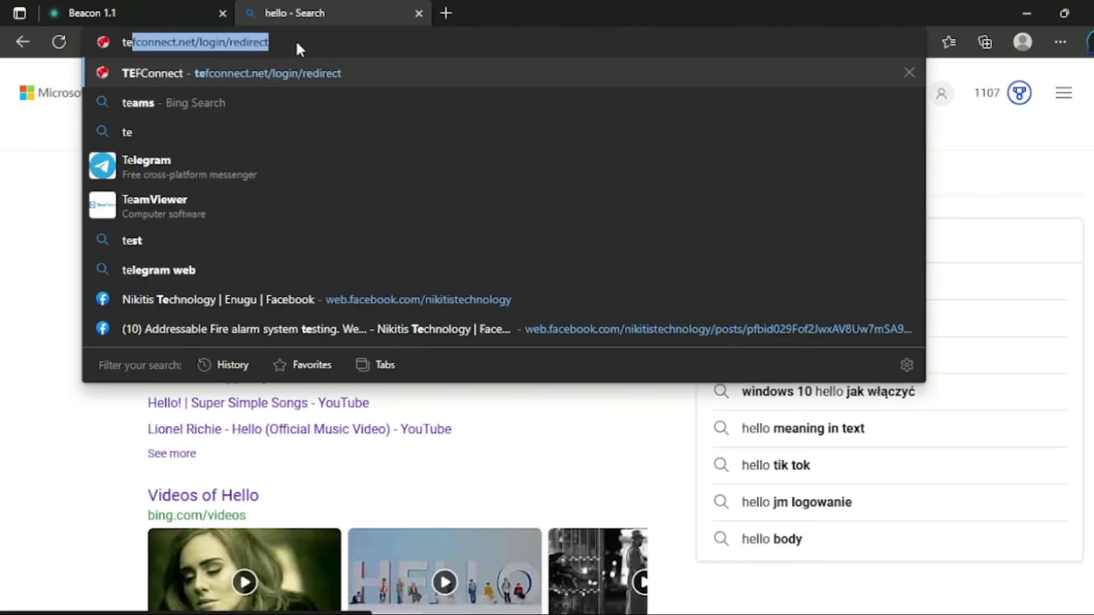
pyautogui.press('BackSpace')
pyautogui.press('BackSpace')
pyautogui.press('BackSpace')
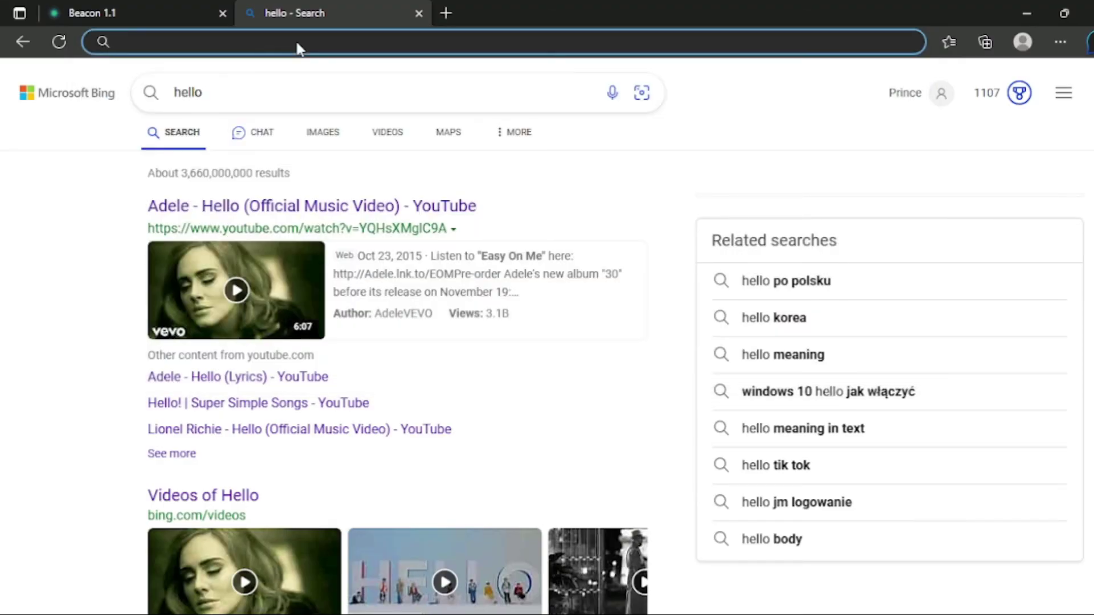
pyautogui.write('fa')
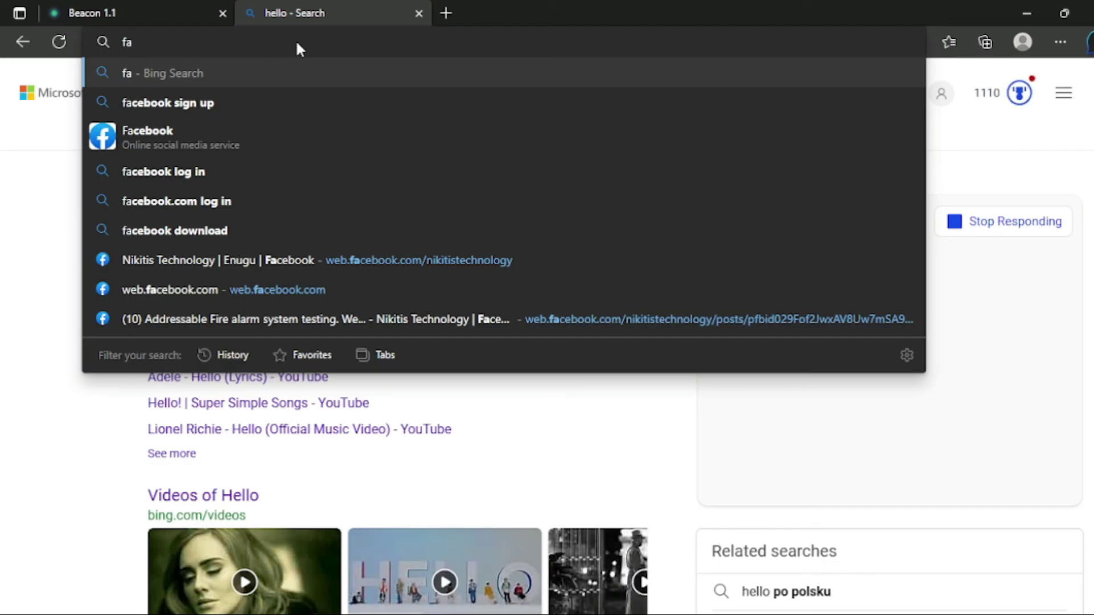
pyautogui.write('st.c')
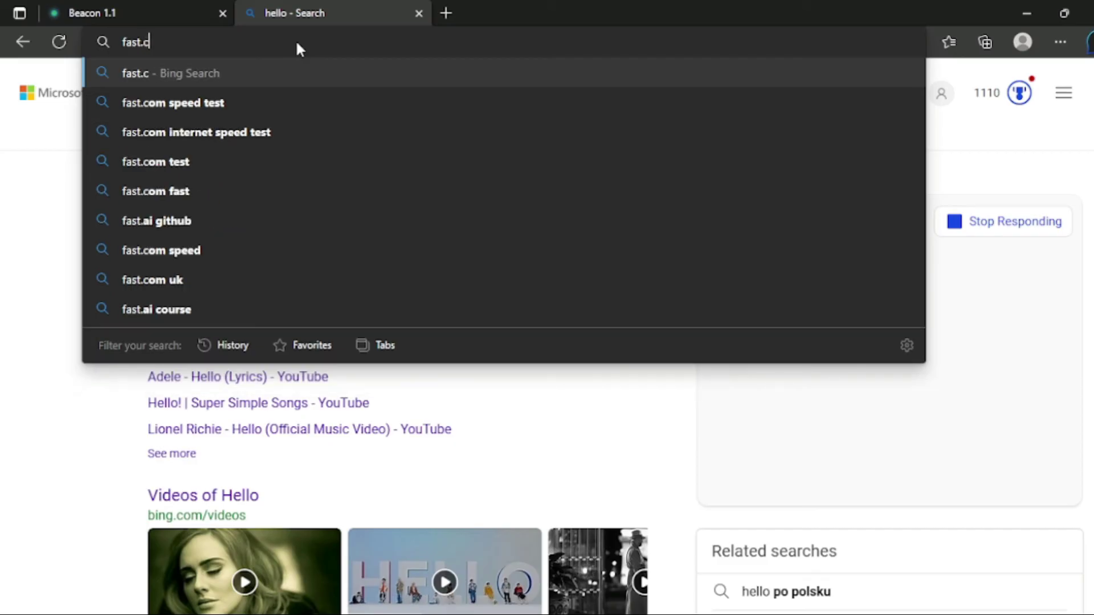
pyautogui.write('om')
pyautogui.press('Return')
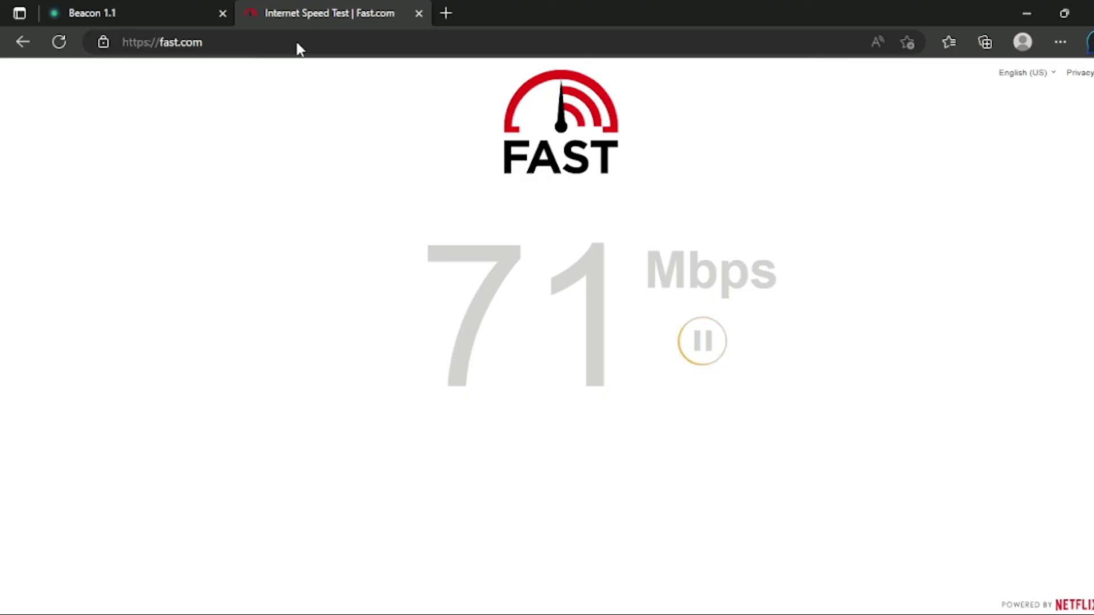
# Return to the Beacon 1.1 router page and log out of its administration interface
pyautogui.hotkey('ctrl', 'Tab')
pyautogui.click(1071, 89)
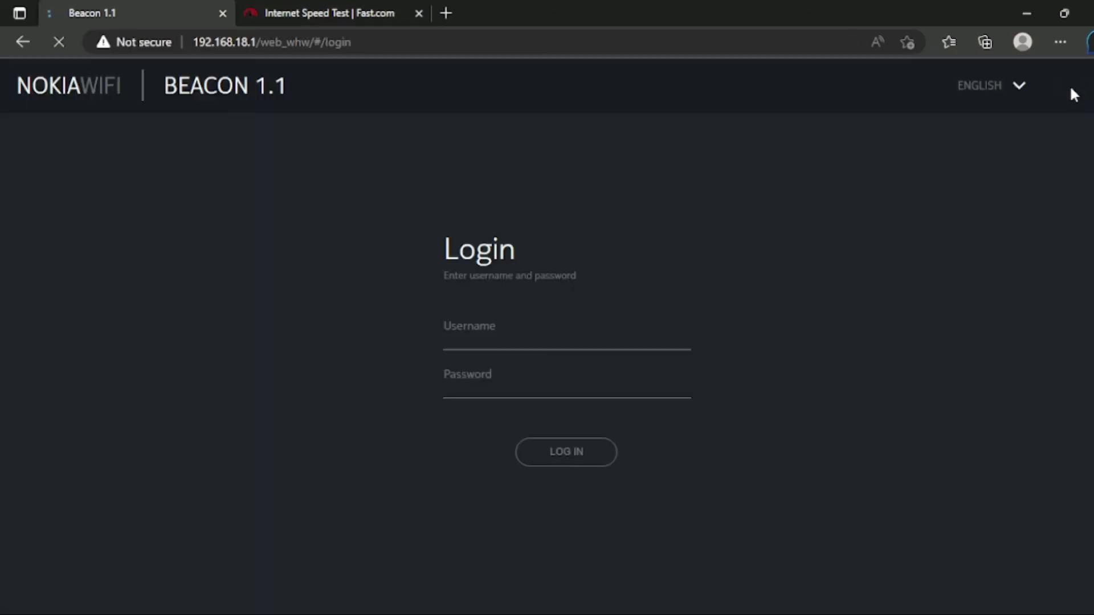